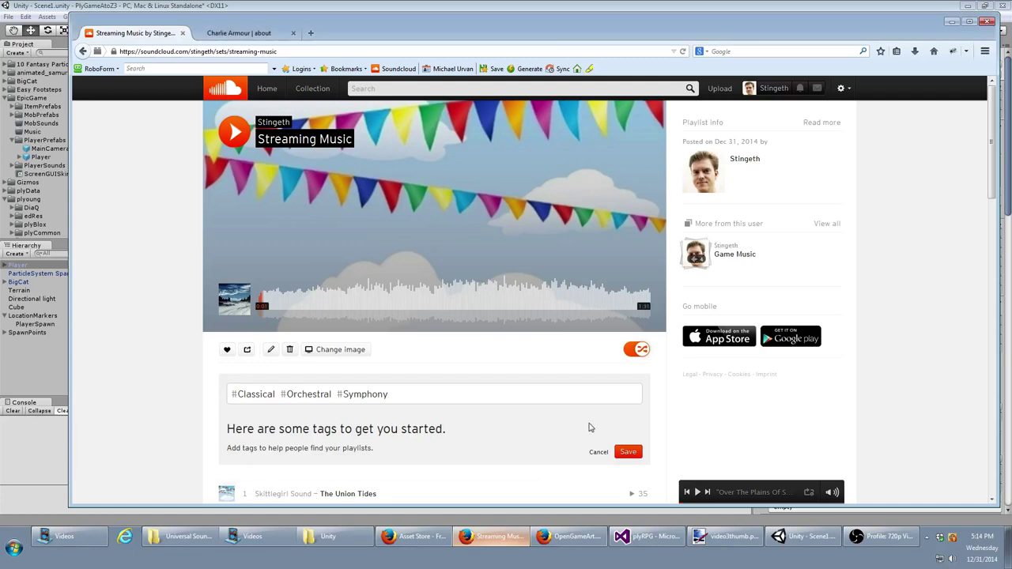
- Skip the SoundCloud playlist to 'The Adventure Begins' and bring the Unity editor to the front
left_click(707, 492)
left_click(803, 537)
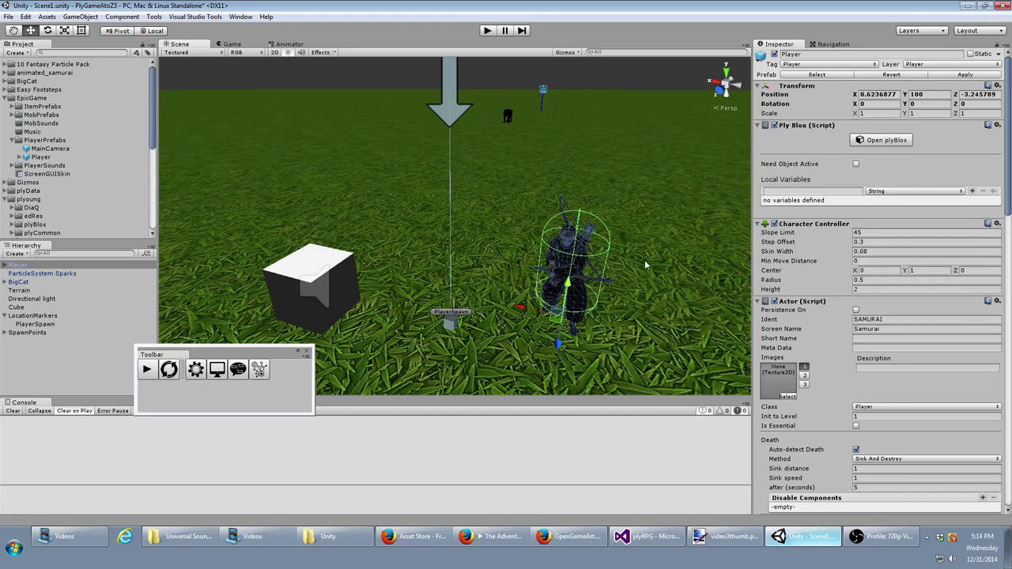
left_click(861, 540)
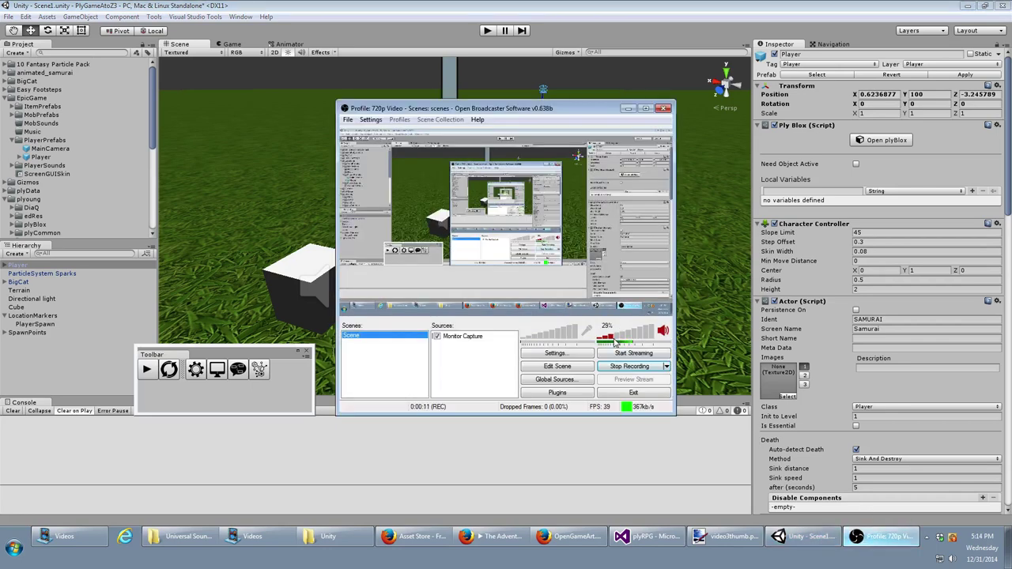
left_click(798, 537)
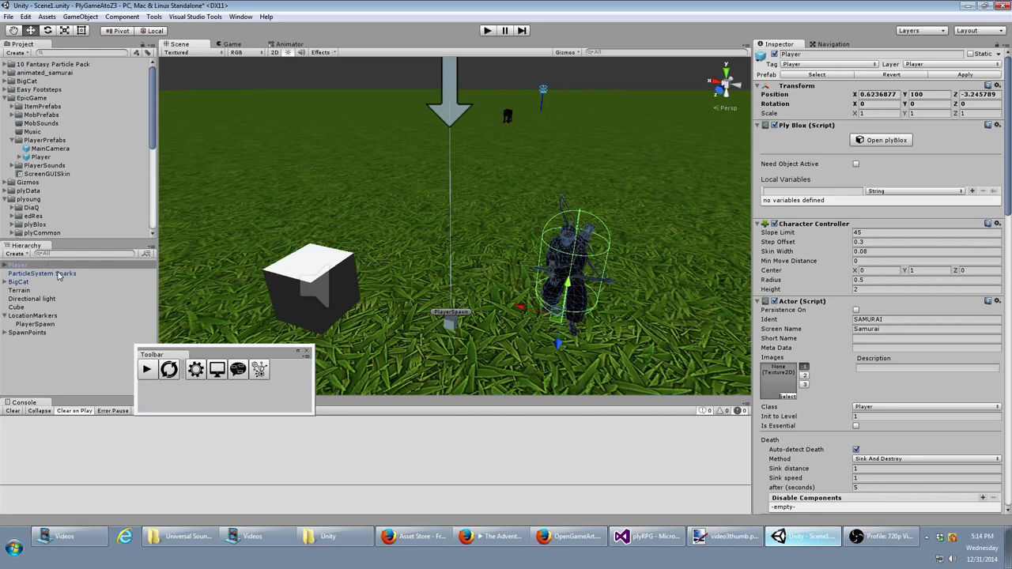
- Apply the Player object's changes to its prefab
right_click(27, 268)
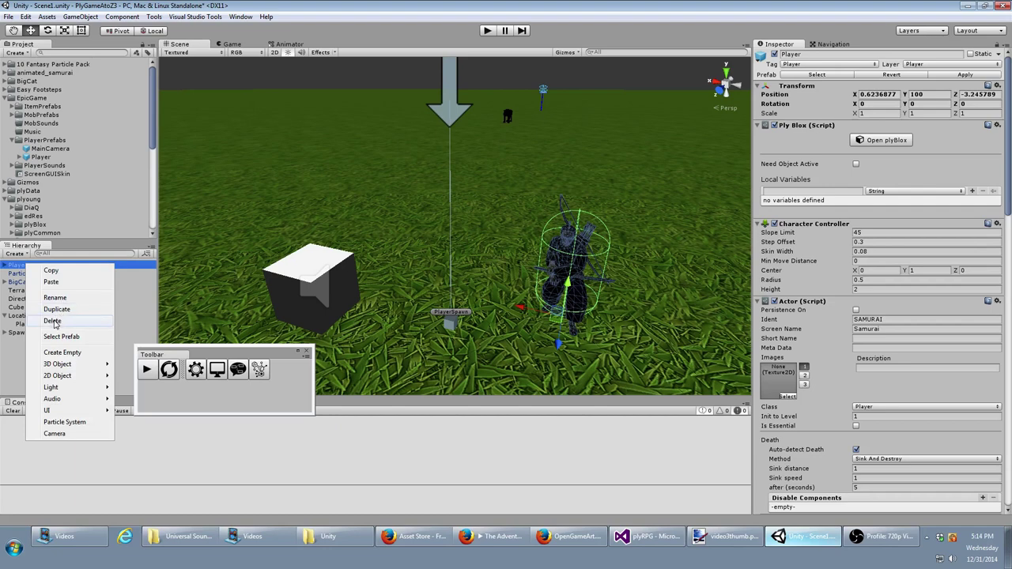
left_click(806, 140)
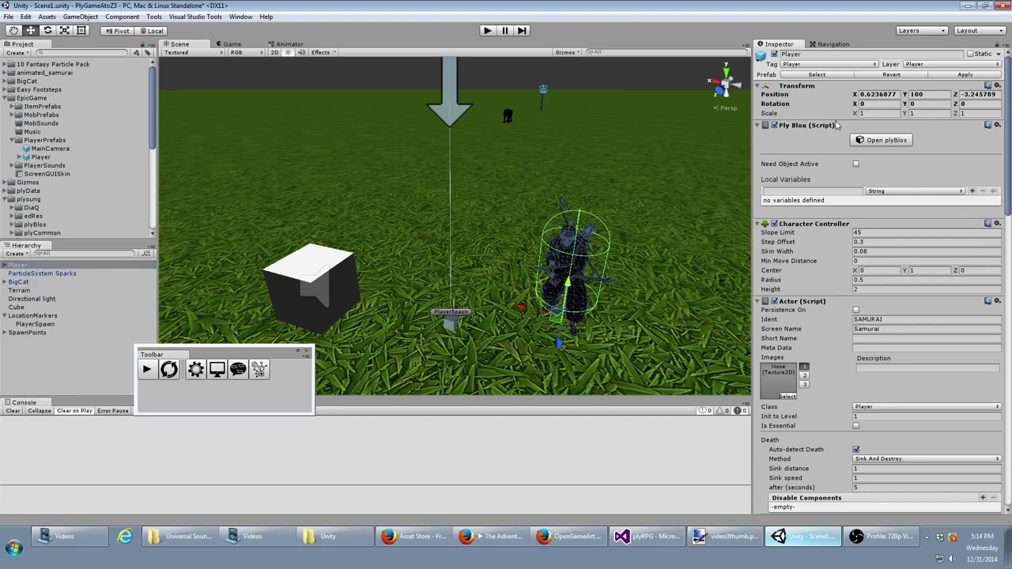
left_click(957, 77)
- Locate the Player prefab in the project, then delete the Player object from the scene
right_click(25, 265)
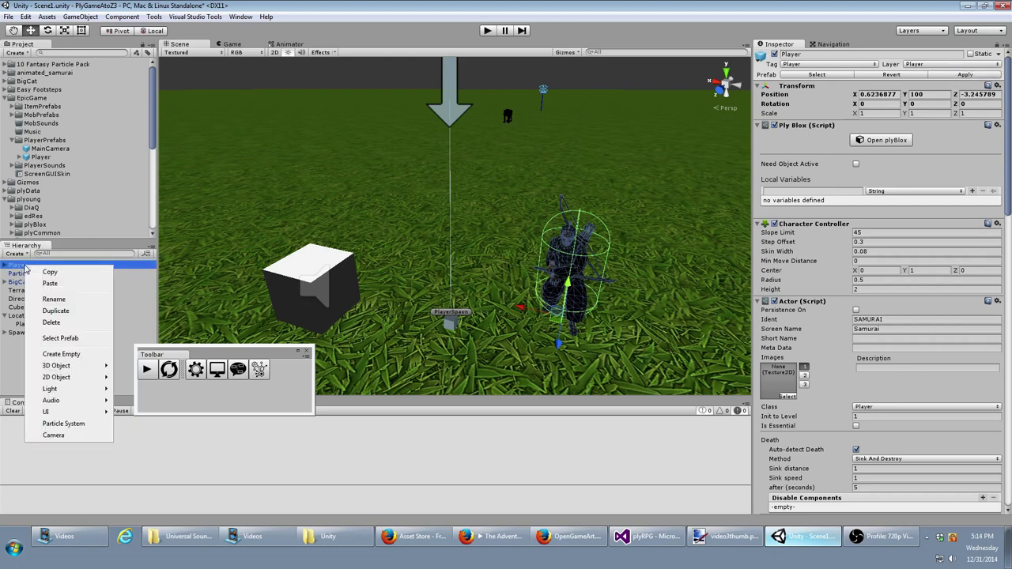
left_click(60, 338)
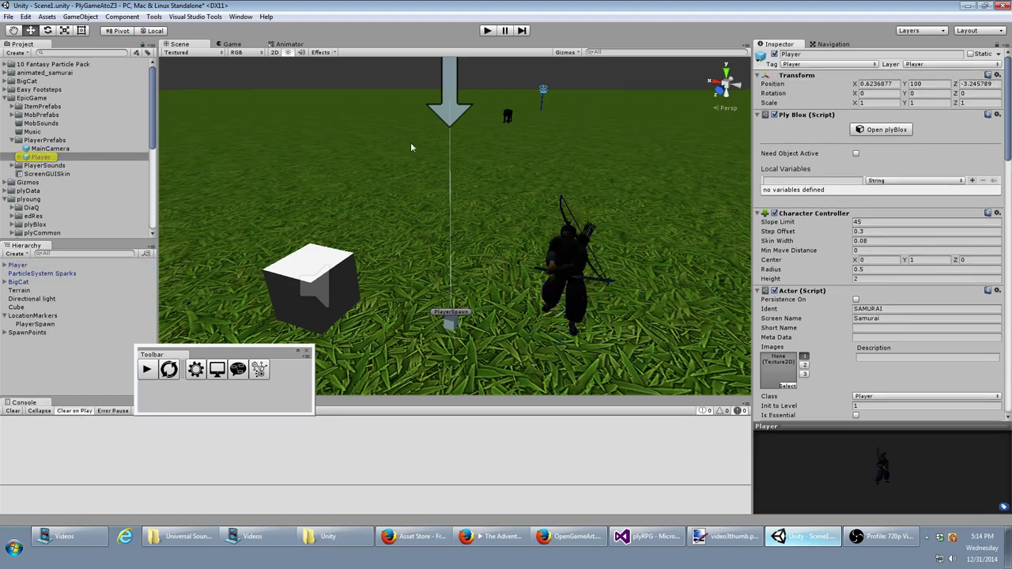
left_click_drag(40, 158, 16, 267)
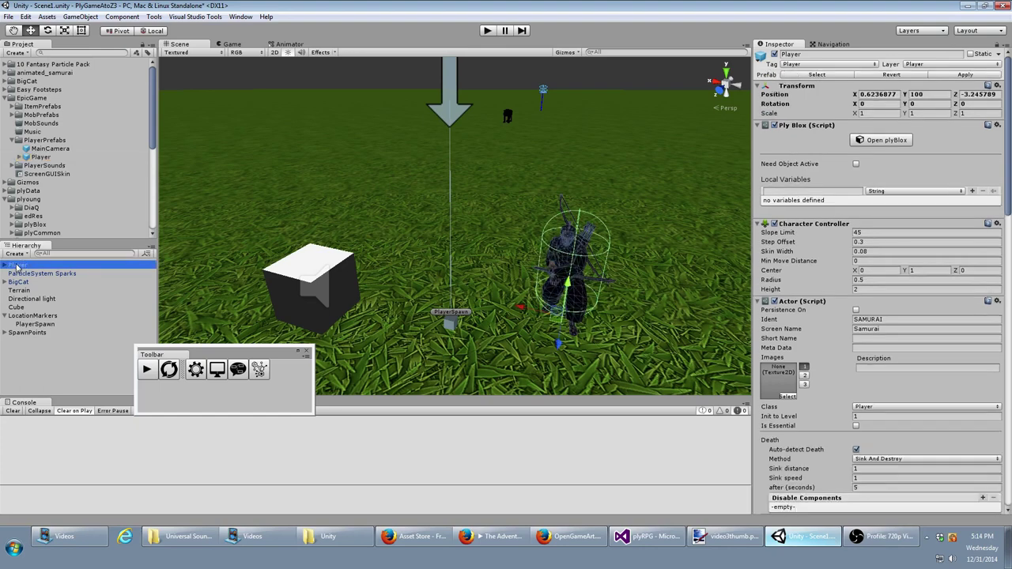
right_click(16, 268)
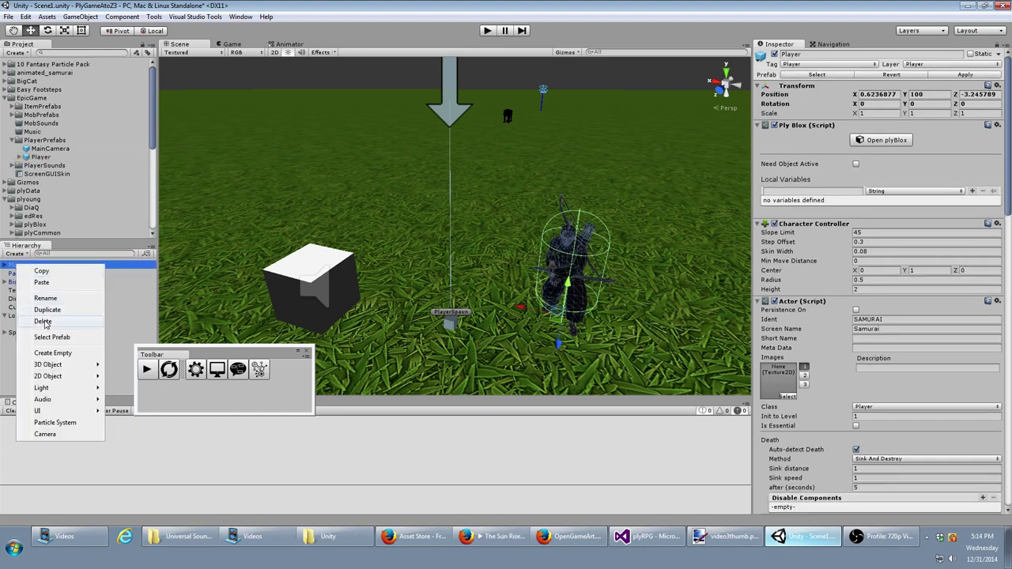
left_click(68, 323)
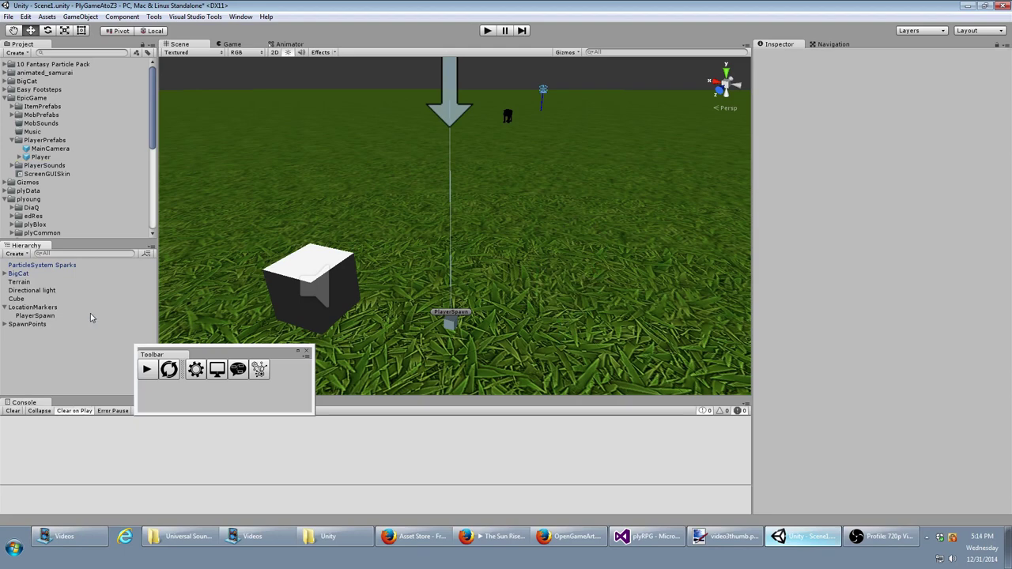
- Open the MainMenu custom screen's On Click events in the ongui Blox editor
left_click(217, 371)
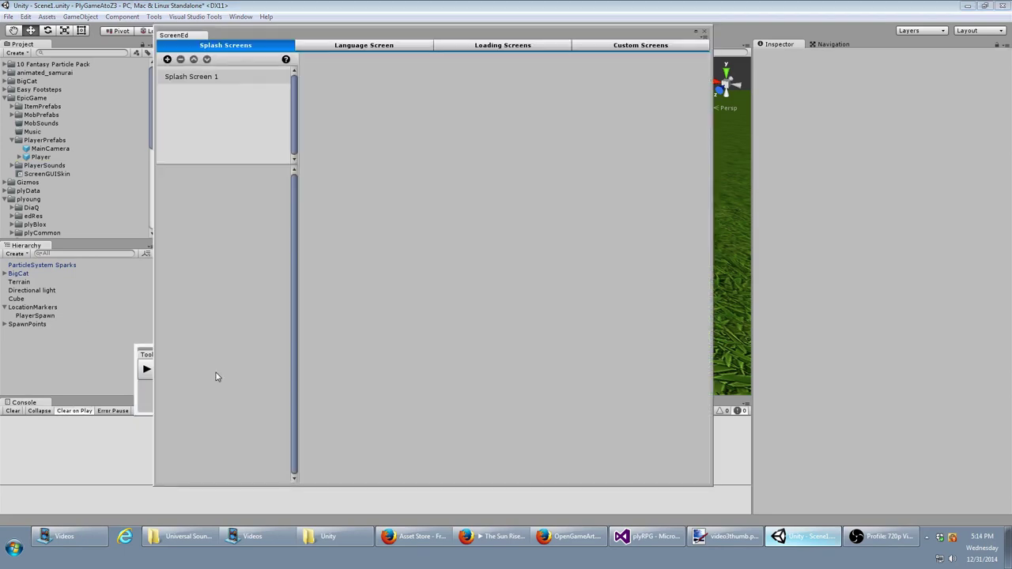
left_click(632, 45)
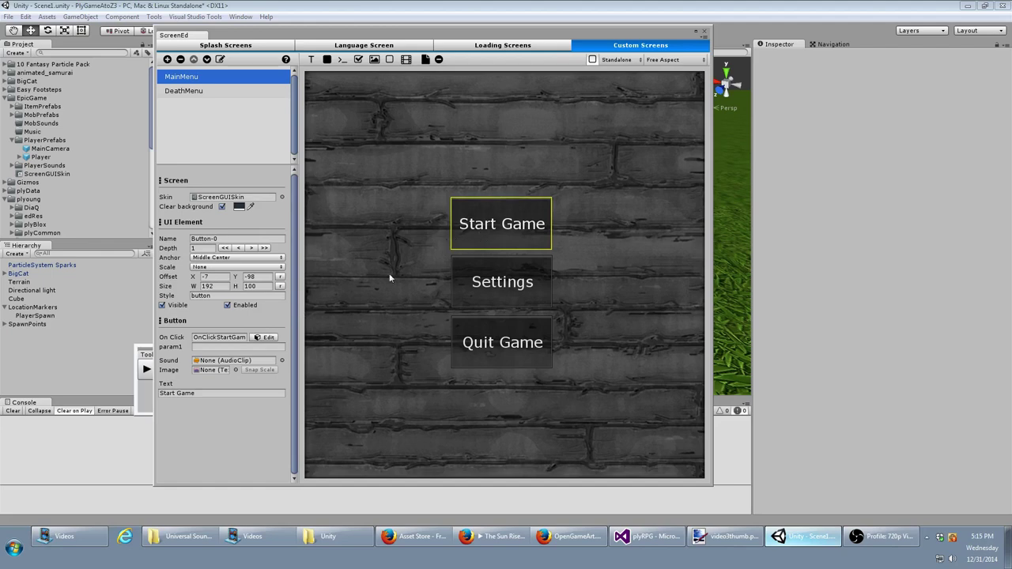
left_click(268, 337)
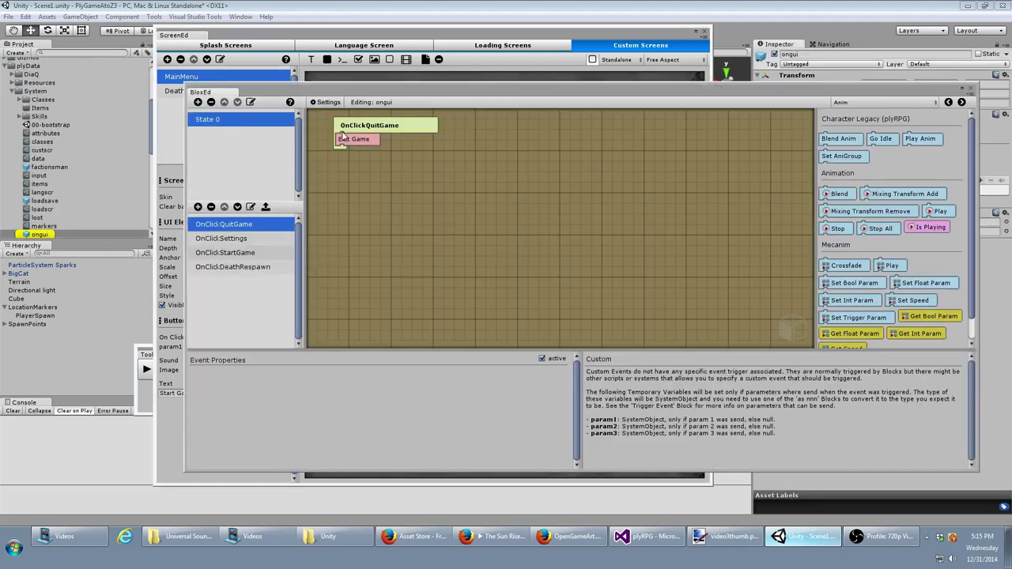
- Remove the Spawn Player, Set spawnPoint and Hides Load Screen blocks from OnClick:StartGame
left_click(231, 253)
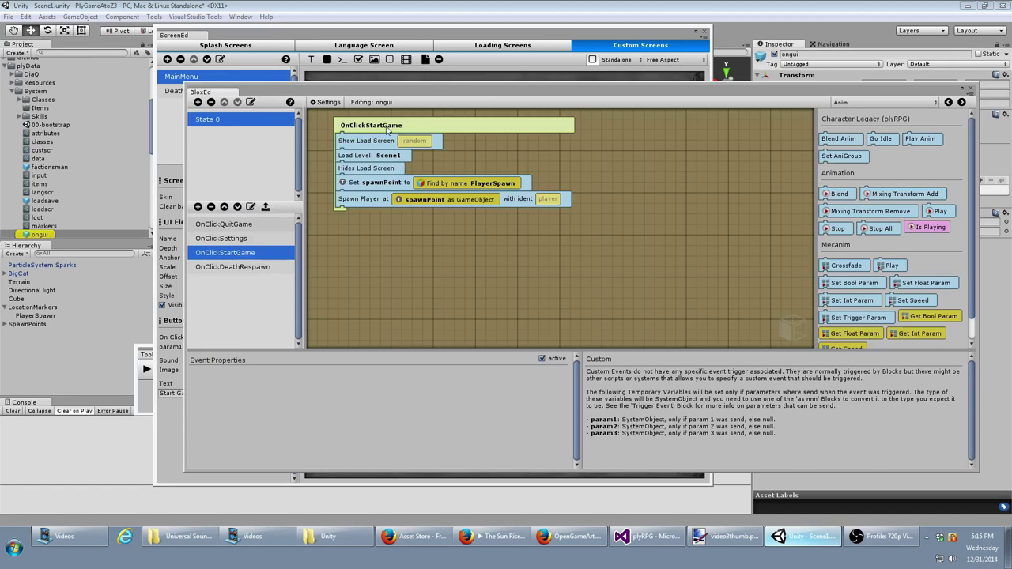
left_click(360, 182)
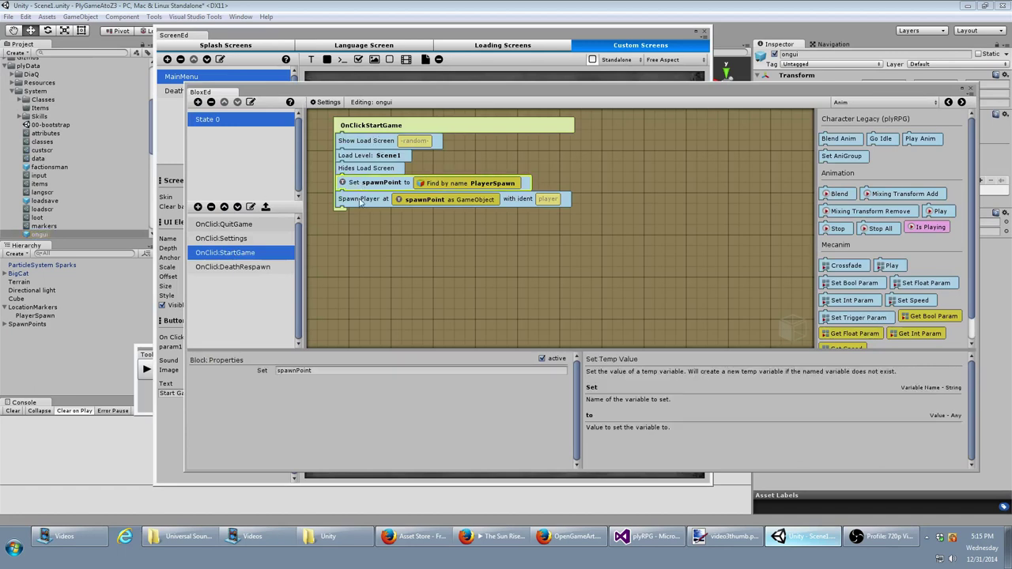
left_click(360, 204)
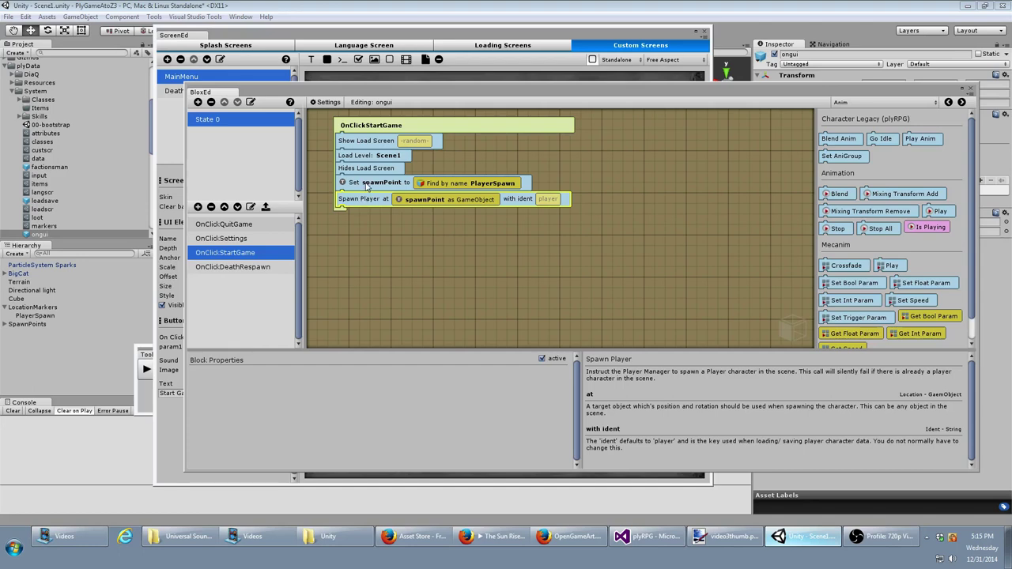
left_click(367, 186)
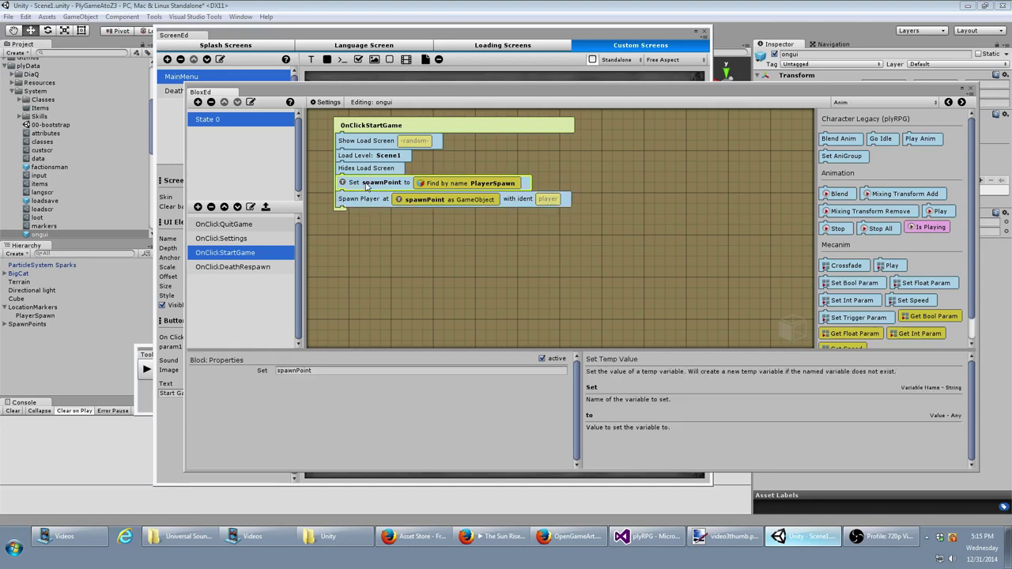
left_click(369, 201)
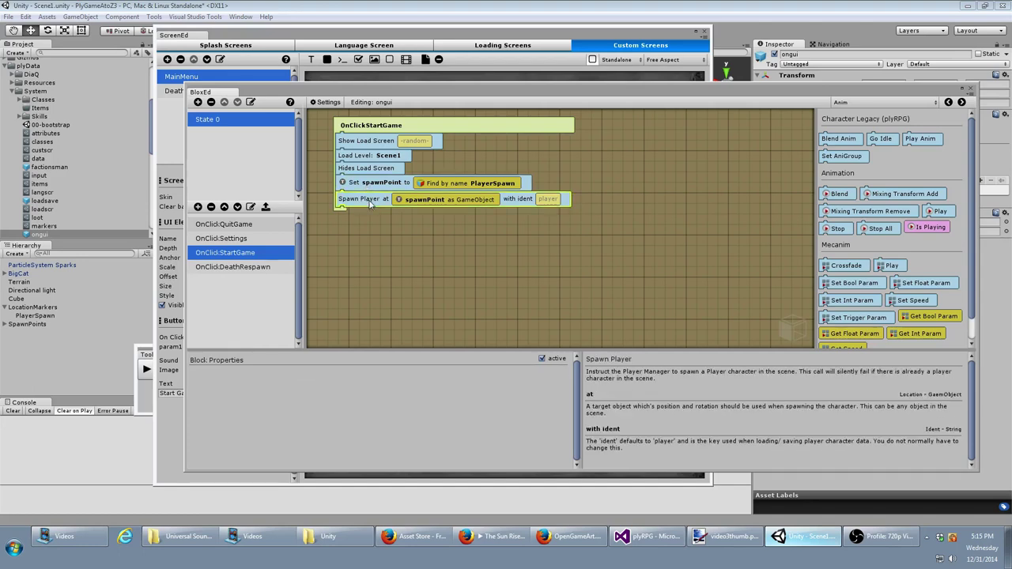
key("Delete")
left_click(370, 185)
key("Delete")
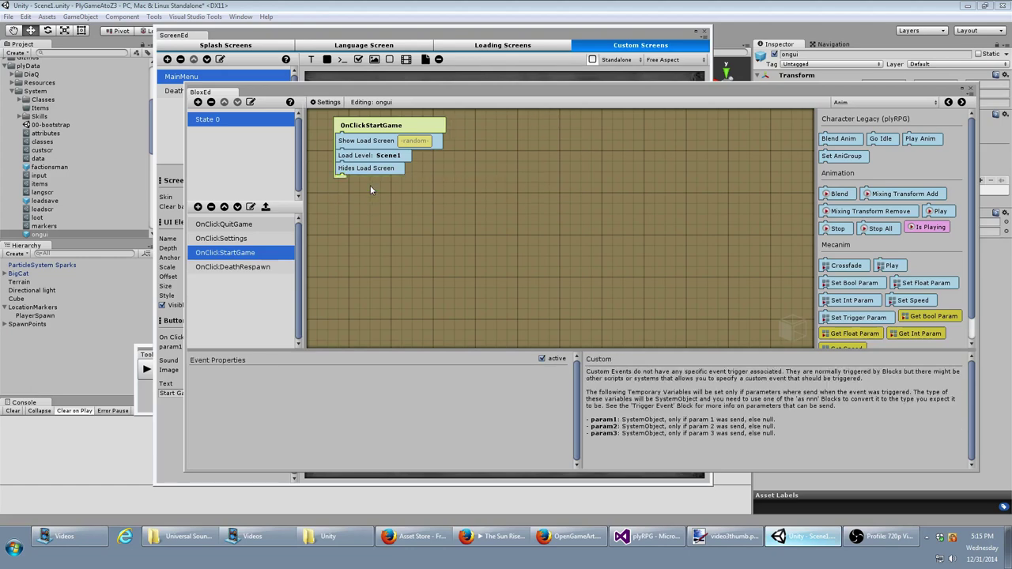
left_click(377, 169)
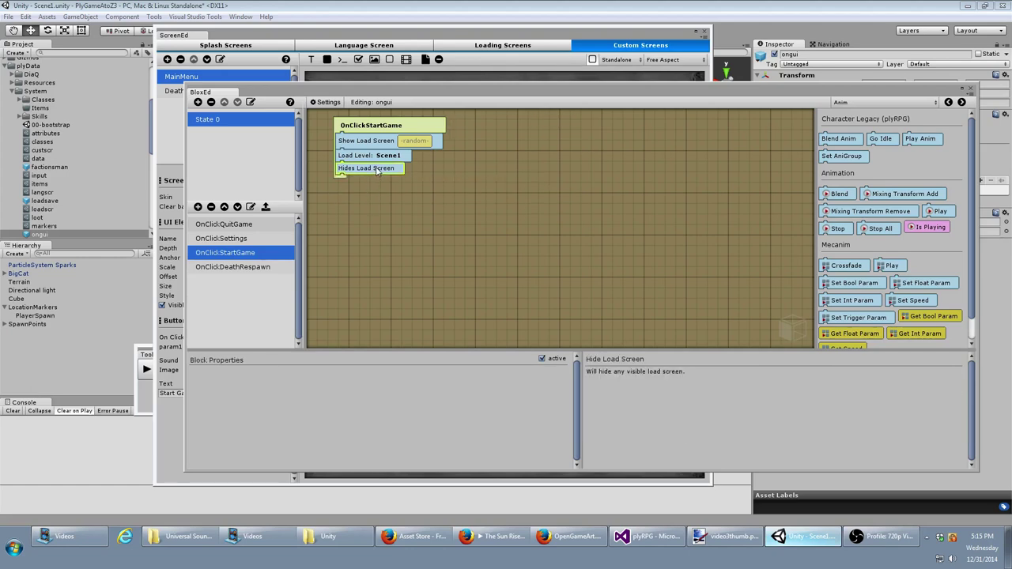
key("Delete")
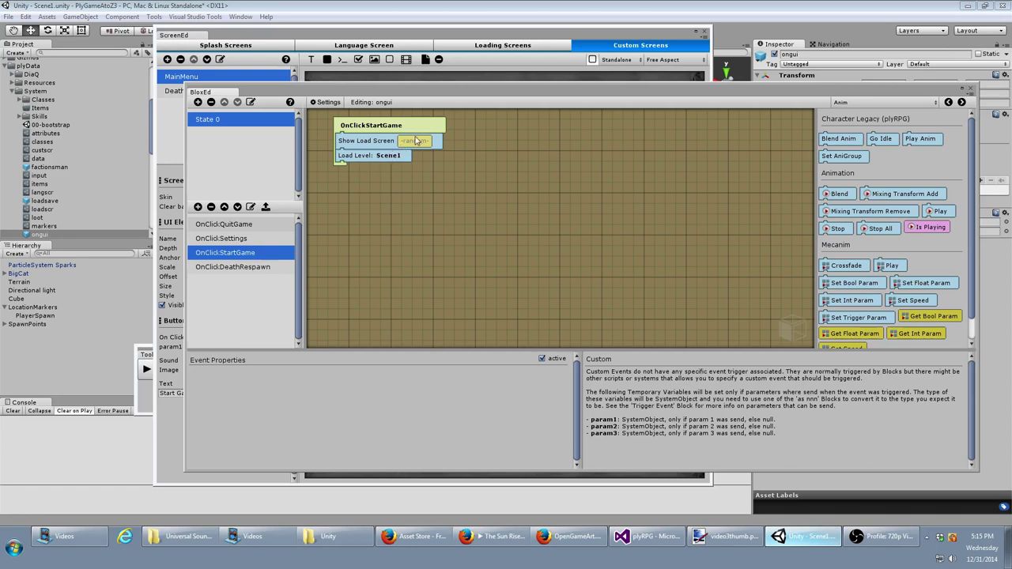
- Recheck the trimmed OnClick:StartGame event, then close the Blox and screen editors
left_click(971, 88)
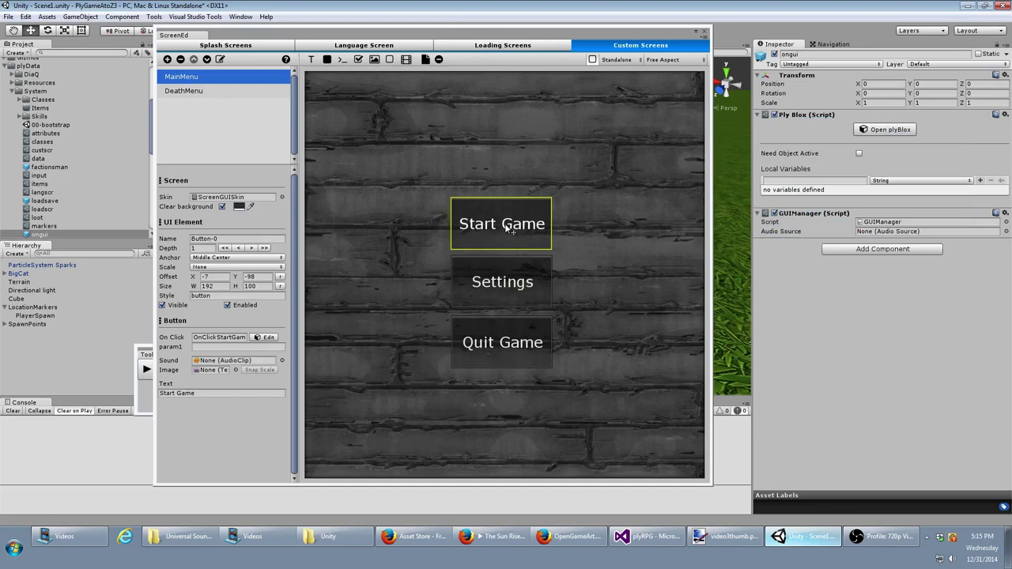
left_click(268, 338)
left_click(239, 253)
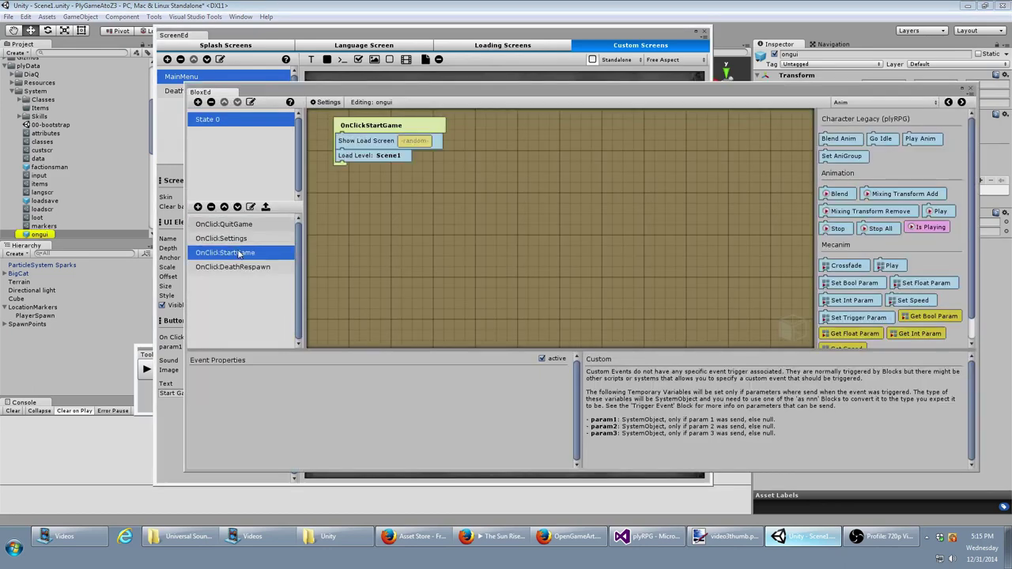
left_click(971, 89)
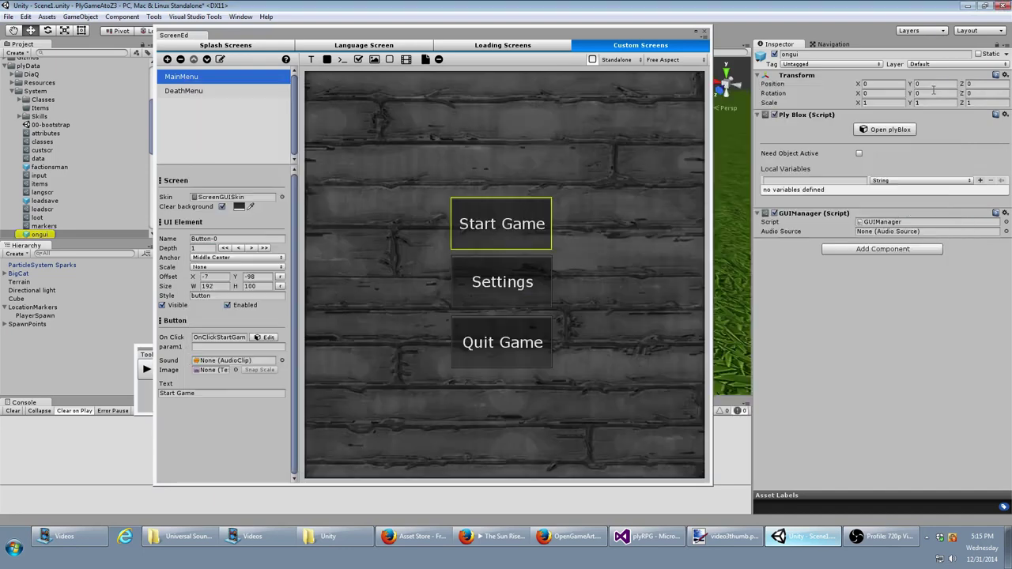
left_click(703, 33)
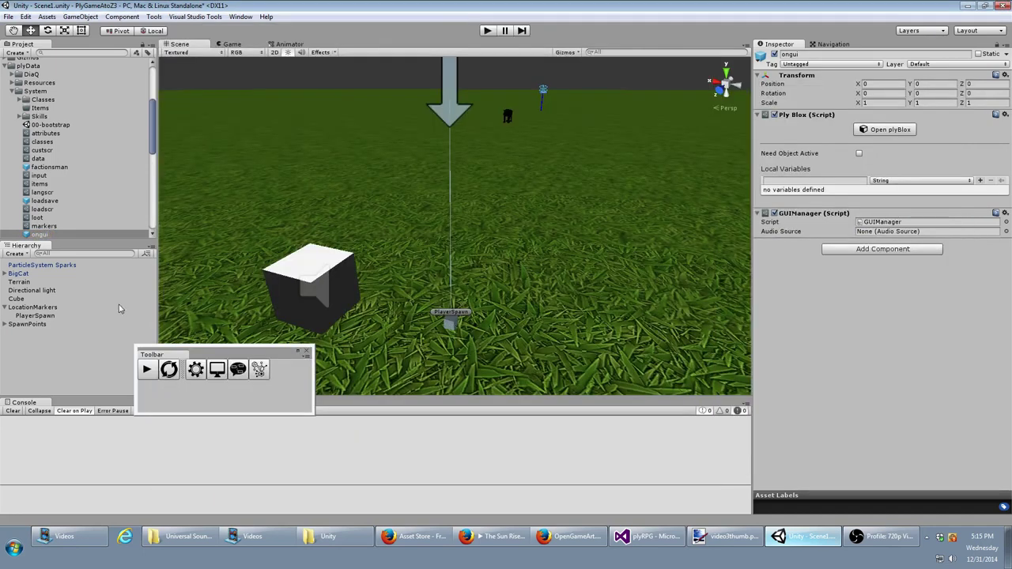
- Add a new location marker, Marker 1, under the LocationMarkers group
left_click(27, 317)
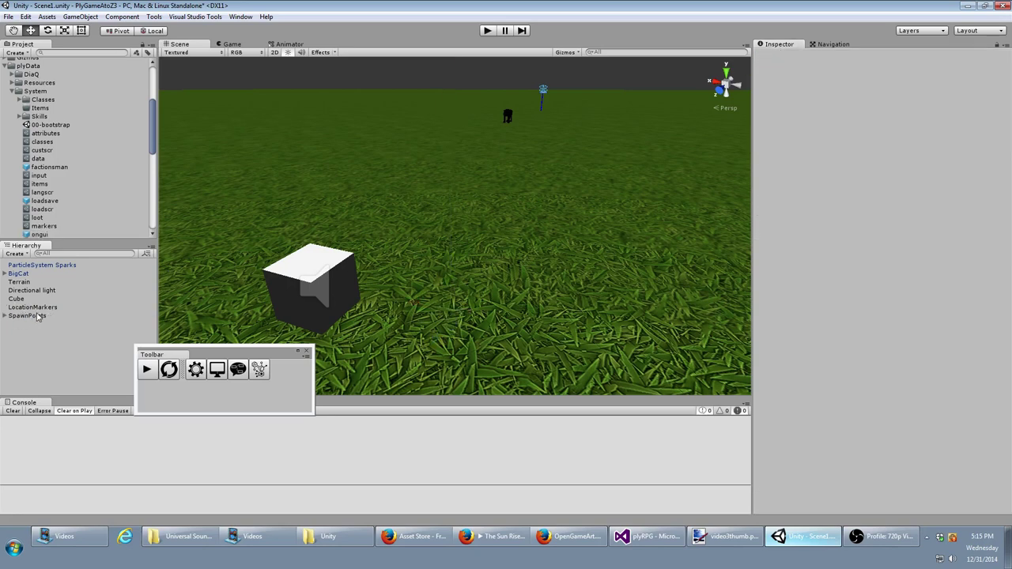
left_click(45, 308)
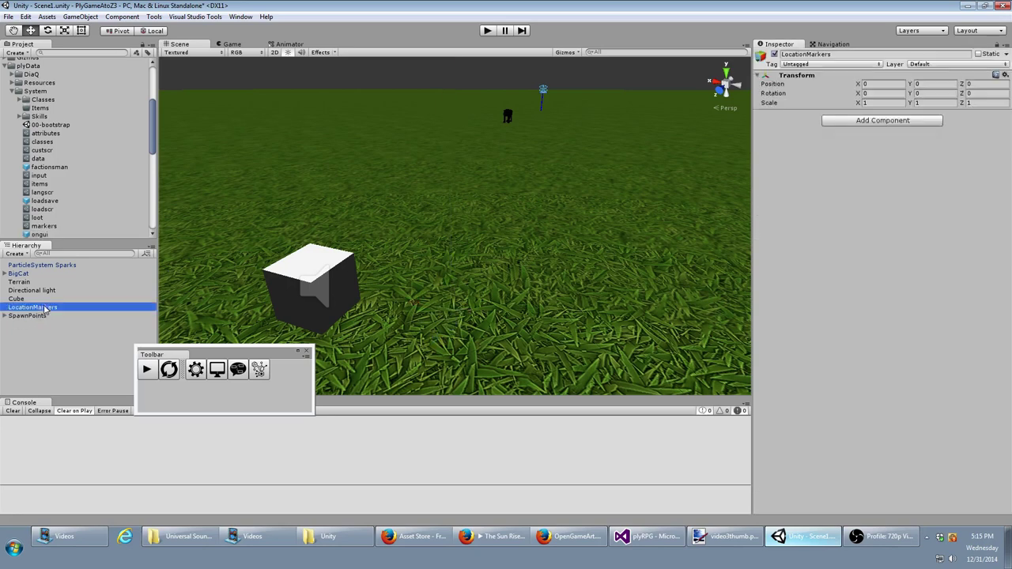
left_click(261, 371)
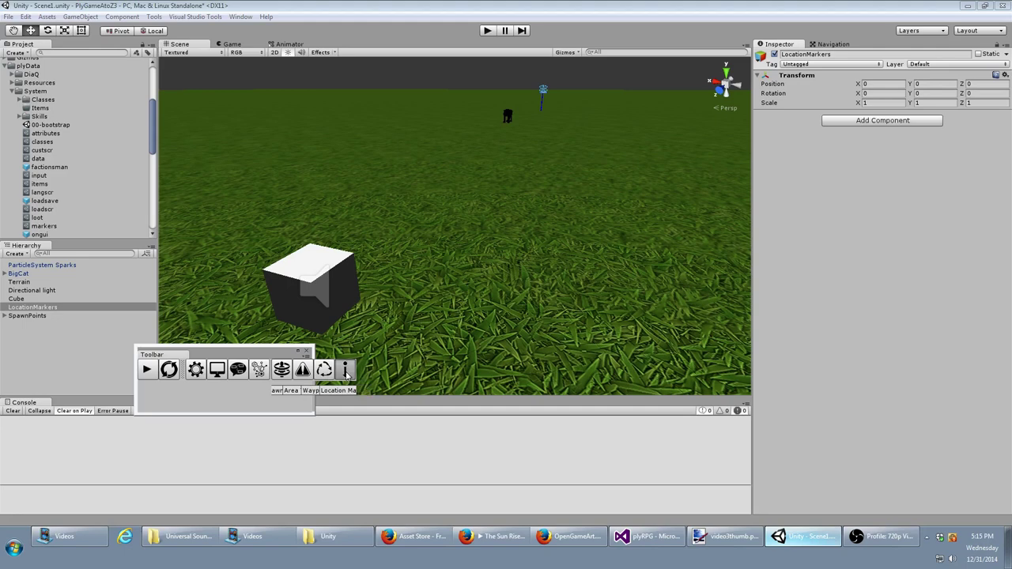
left_click(345, 370)
- Position Marker 1 on the grass beside the cube, raising it to Y about 100.772
mouse_move(438, 245)
left_mouse_down()
mouse_move(410, 302)
mouse_move(467, 315)
mouse_move(478, 237)
left_mouse_up()
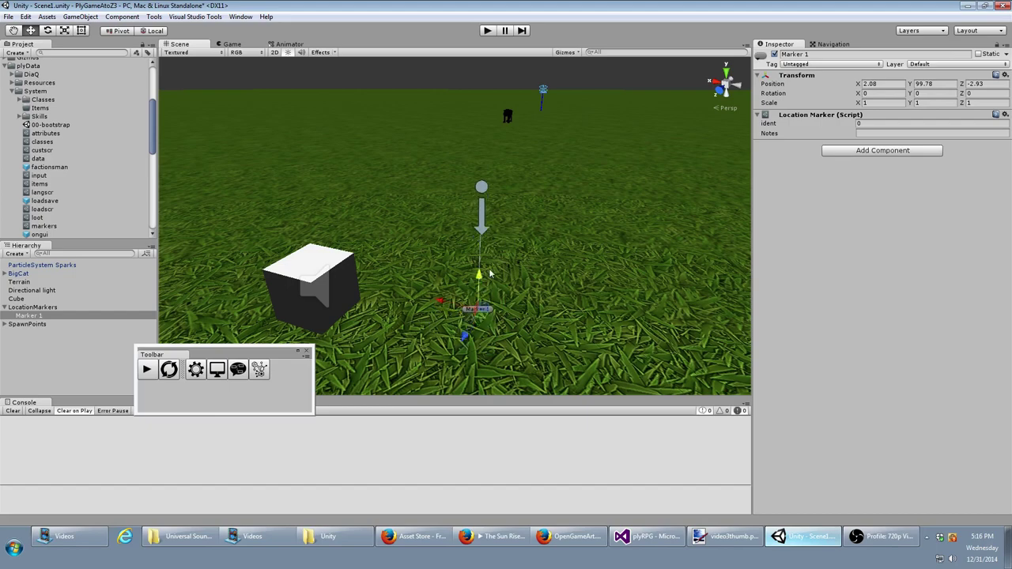
mouse_move(478, 238)
right_mouse_down()
mouse_move(439, 257)
mouse_move(280, 187)
right_mouse_up()
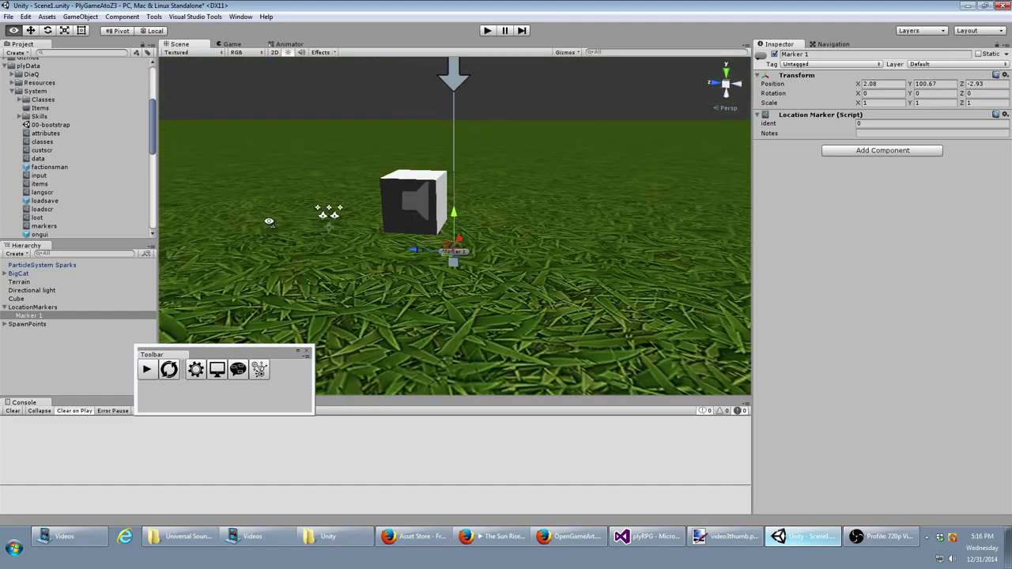
left_click_drag(317, 180, 316, 168)
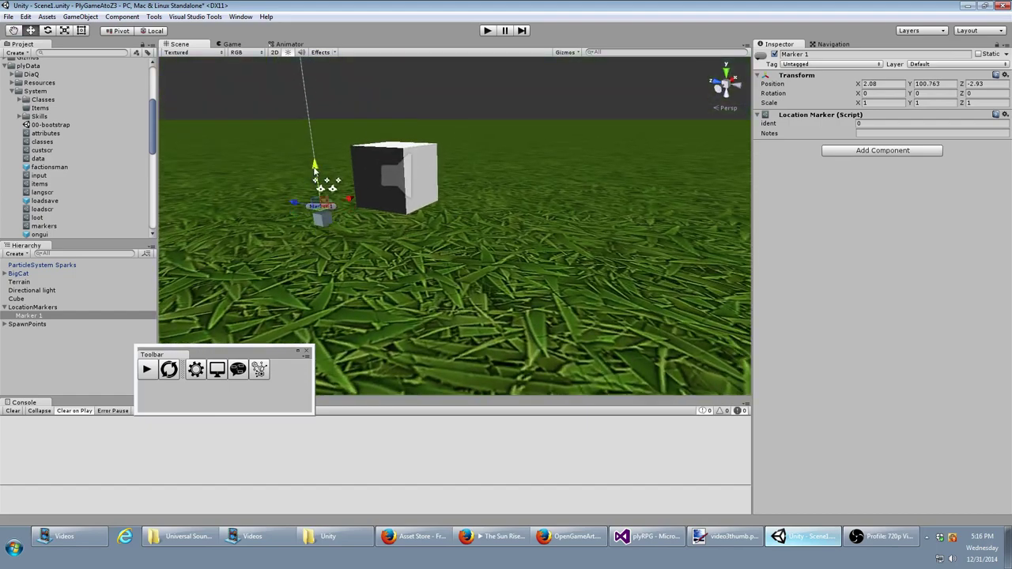
mouse_move(418, 238)
right_mouse_down()
mouse_move(433, 269)
mouse_move(454, 170)
right_mouse_up()
left_click_drag(438, 152, 437, 174)
mouse_move(439, 178)
right_mouse_down()
mouse_move(670, 223)
mouse_move(385, 223)
right_mouse_up()
left_click_drag(385, 222, 385, 215)
right_click_drag(385, 215, 598, 195)
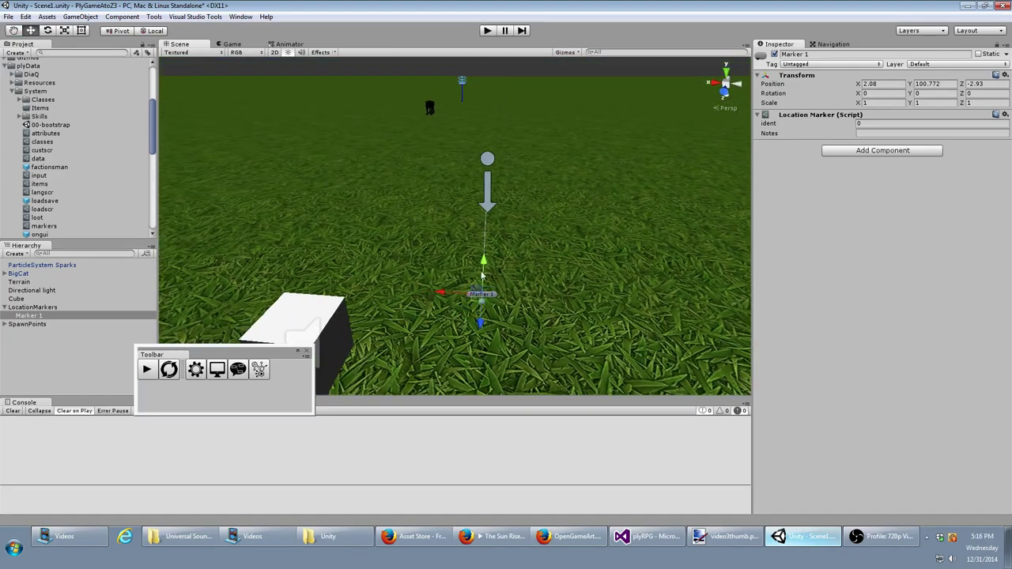
- Rename Marker 1 to PlayerSpawn, attach a plyBlox component, and open its blox editor
left_click(829, 55)
type("Player")
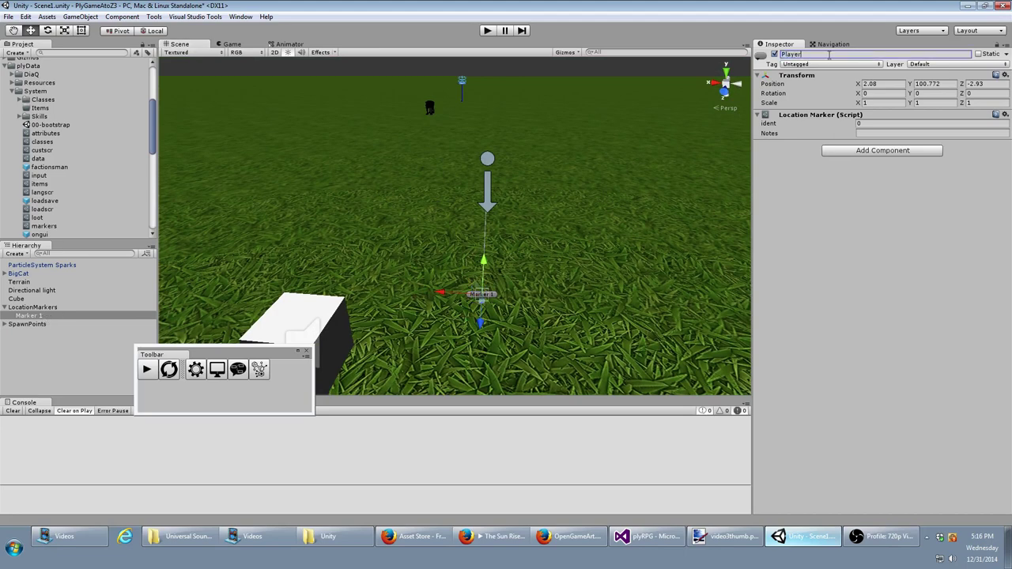
type("Spawn")
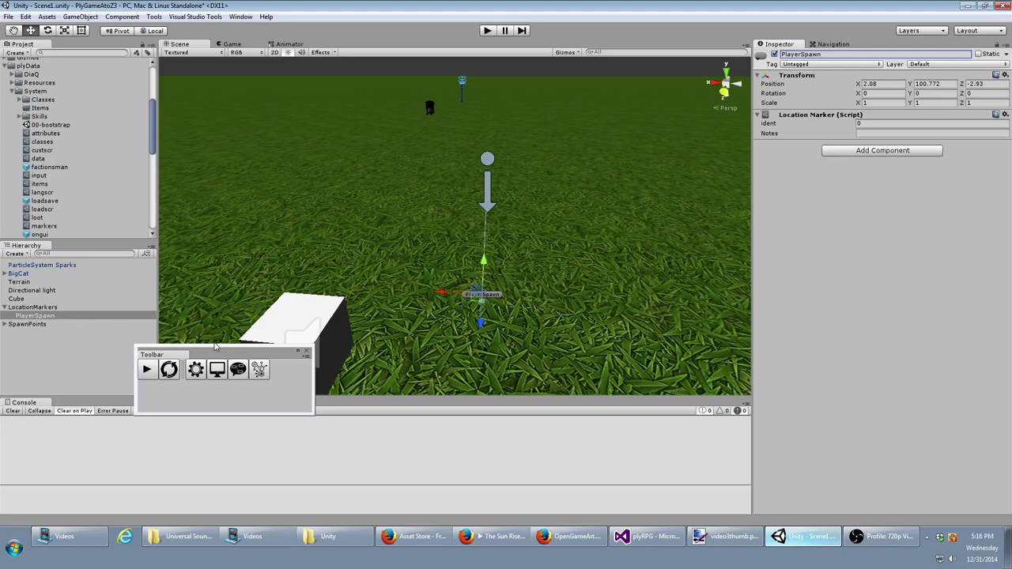
left_click(917, 151)
left_click(846, 296)
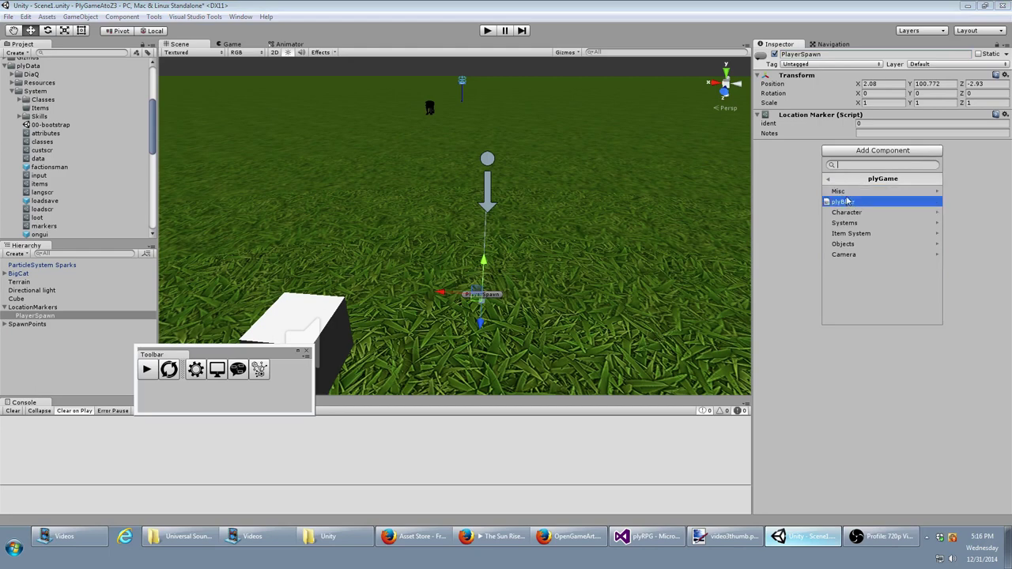
left_click(846, 201)
left_click(869, 161)
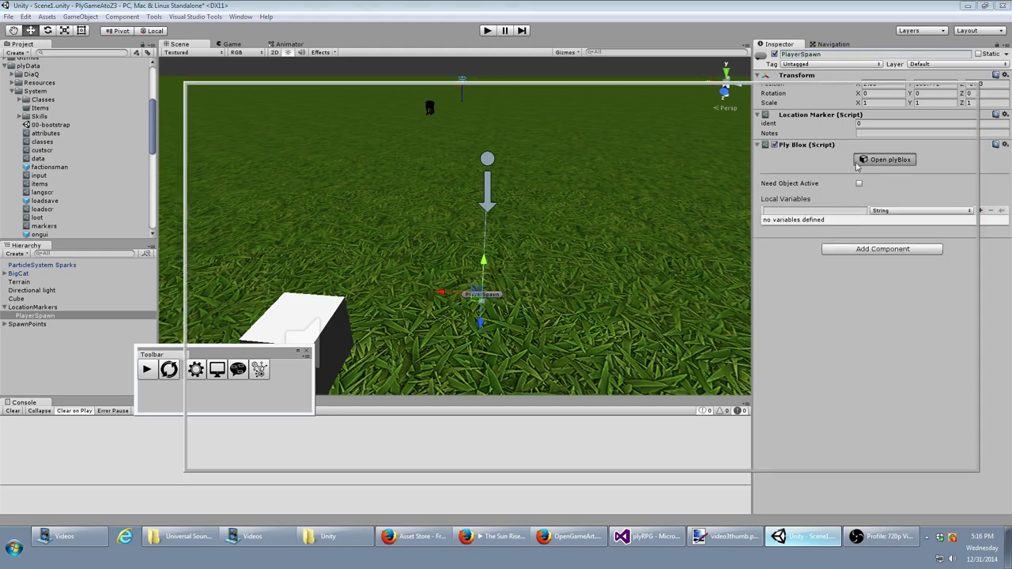
- Add State 0 with an On Start event to PlayerSpawn's blox, showing the Common blocks
left_click(199, 102)
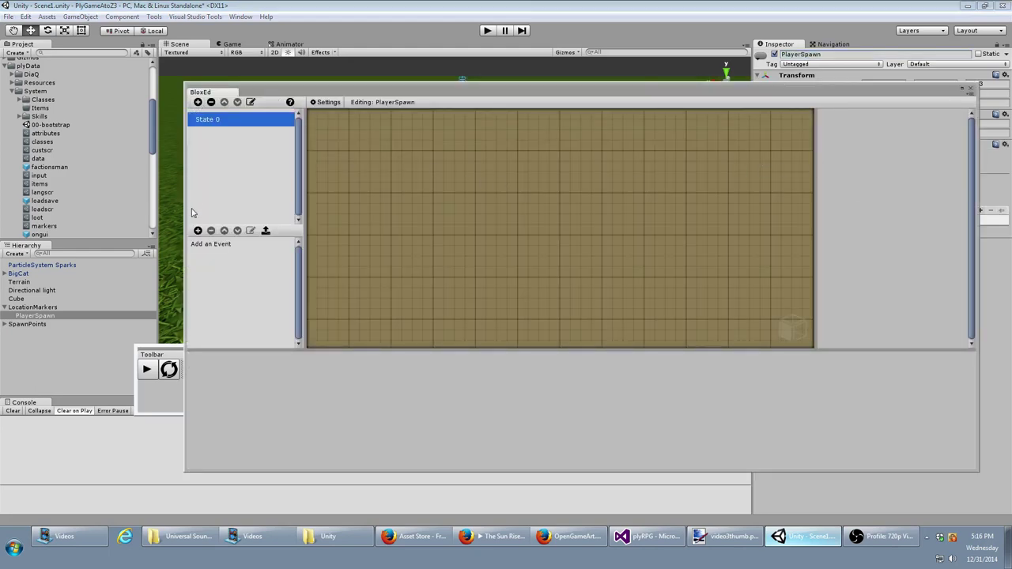
left_click(197, 231)
mouse_move(249, 262)
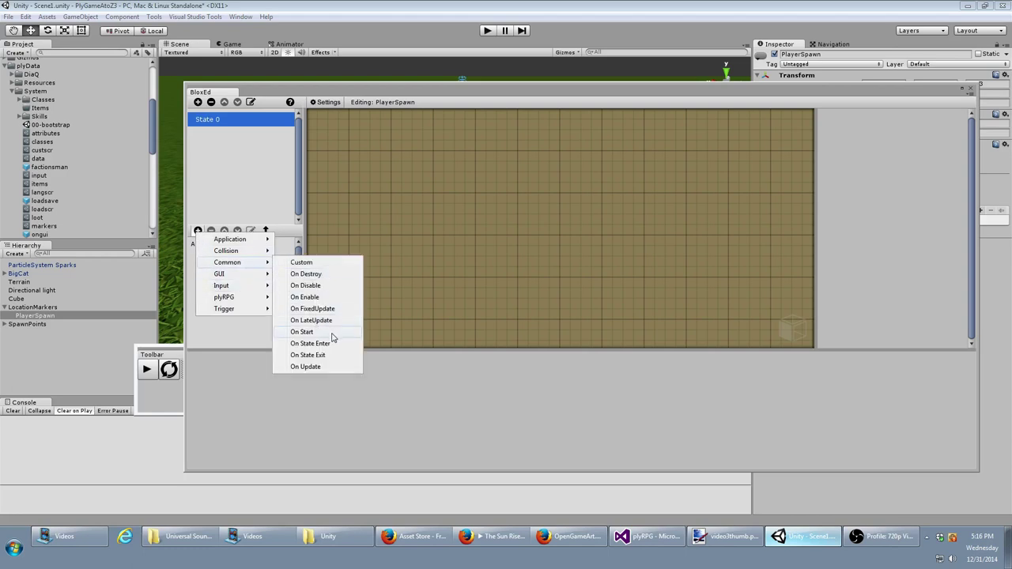
left_click(301, 332)
left_click(896, 103)
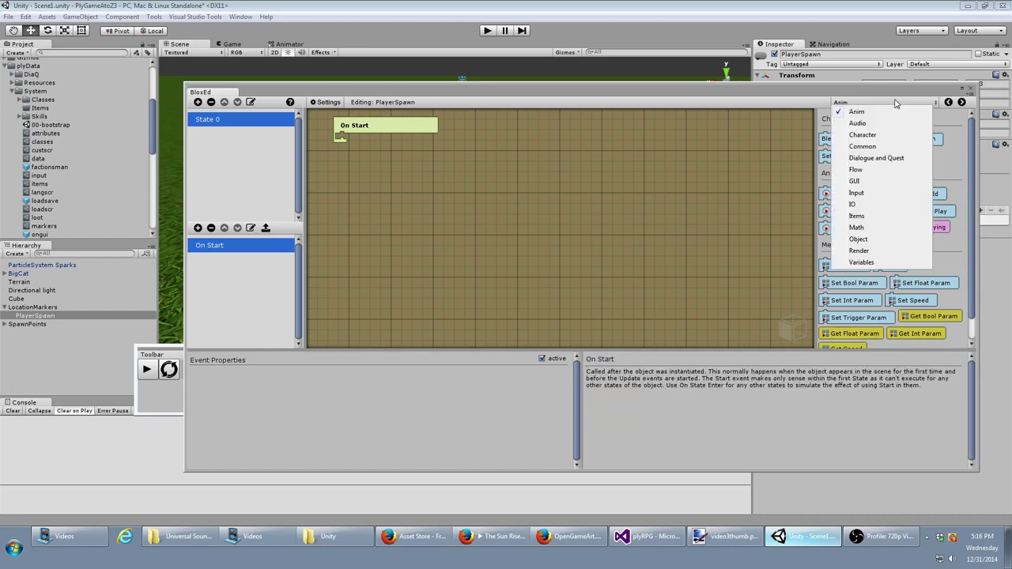
left_click(866, 148)
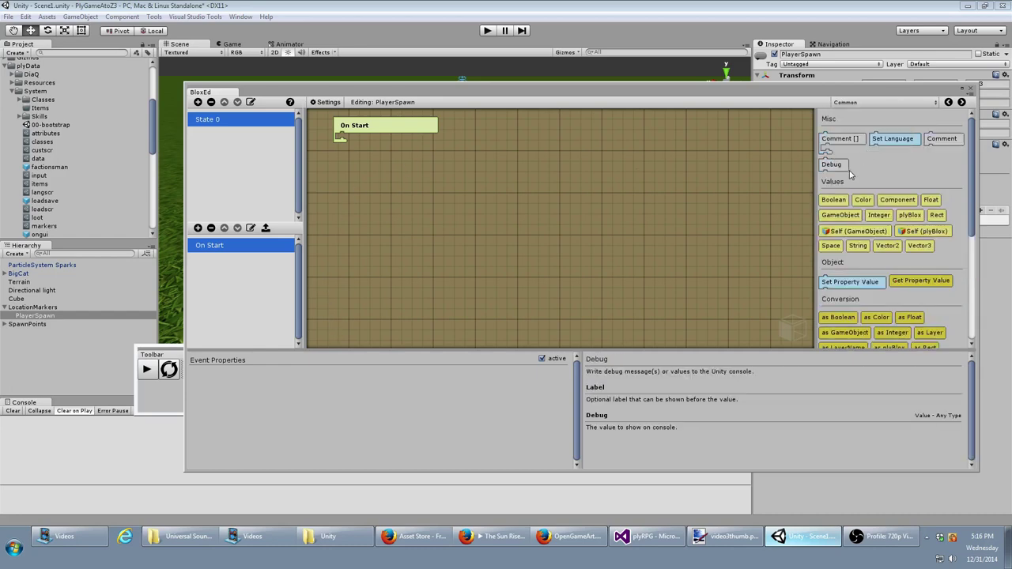
- Drag a Hide Load Screen block from the GUI palette into PlayerSpawn's On Start event
left_click(885, 108)
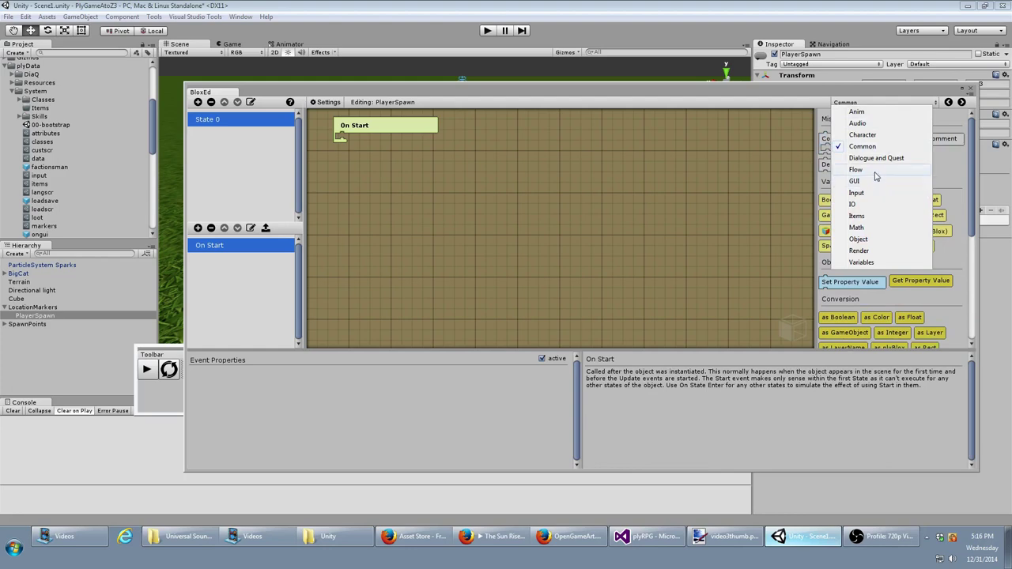
left_click(876, 171)
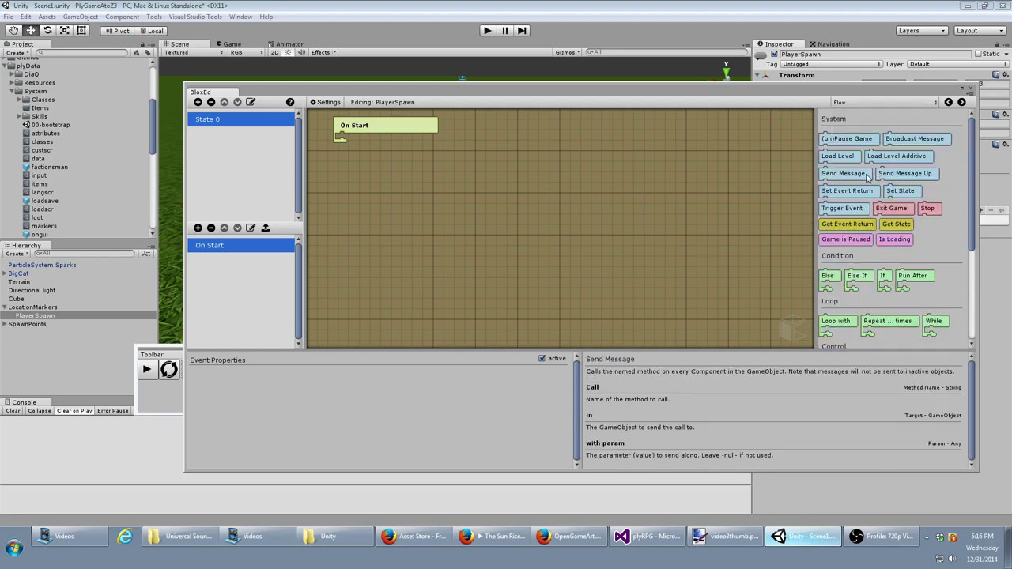
left_click(896, 103)
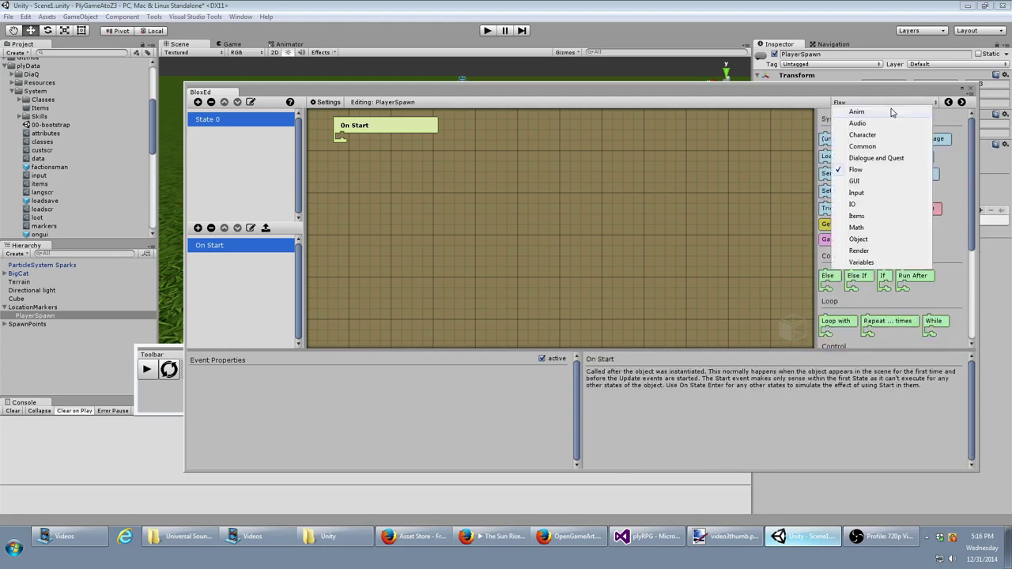
left_click(865, 186)
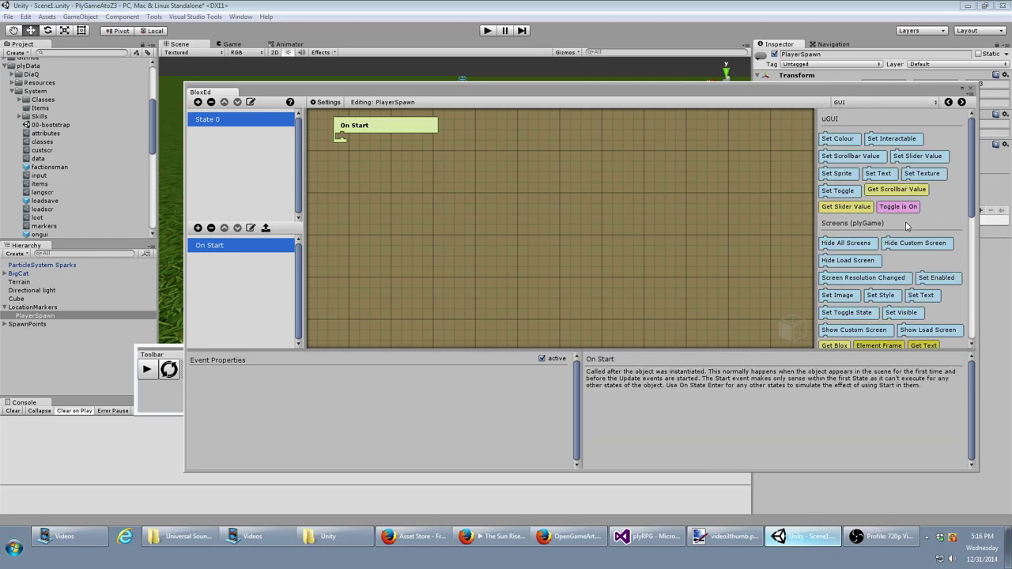
left_click_drag(856, 260, 381, 140)
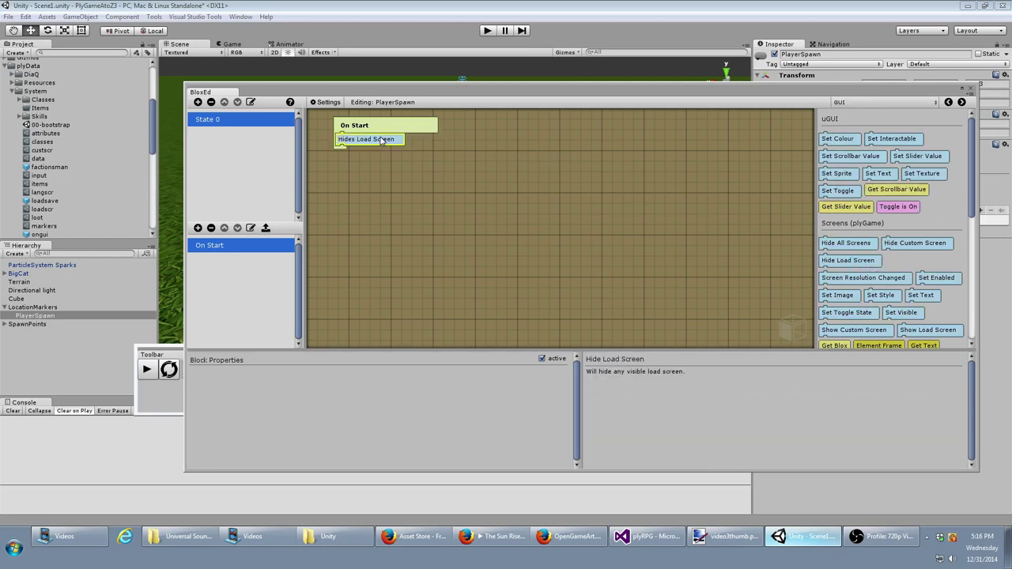
left_click(878, 105)
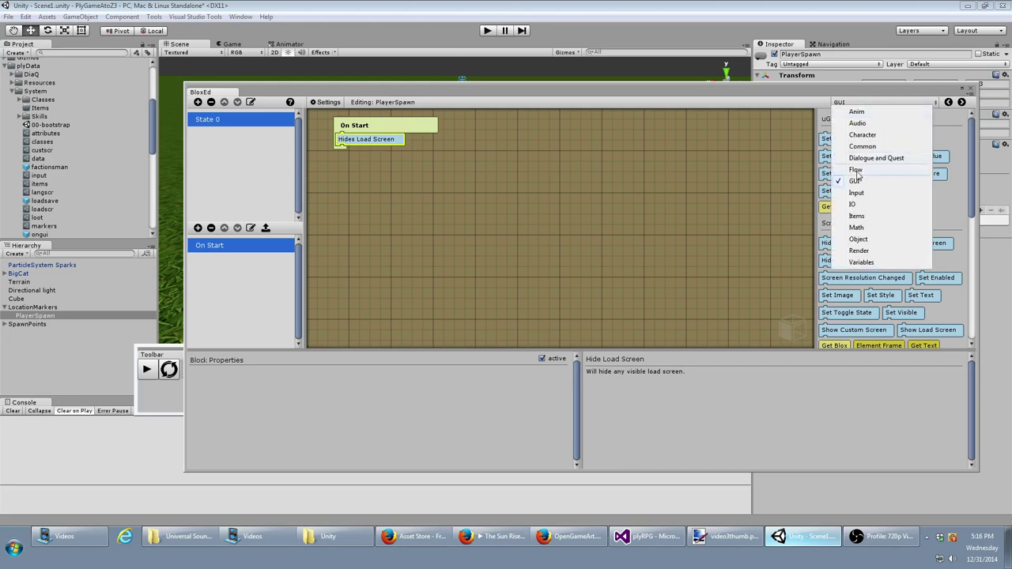
left_click(860, 174)
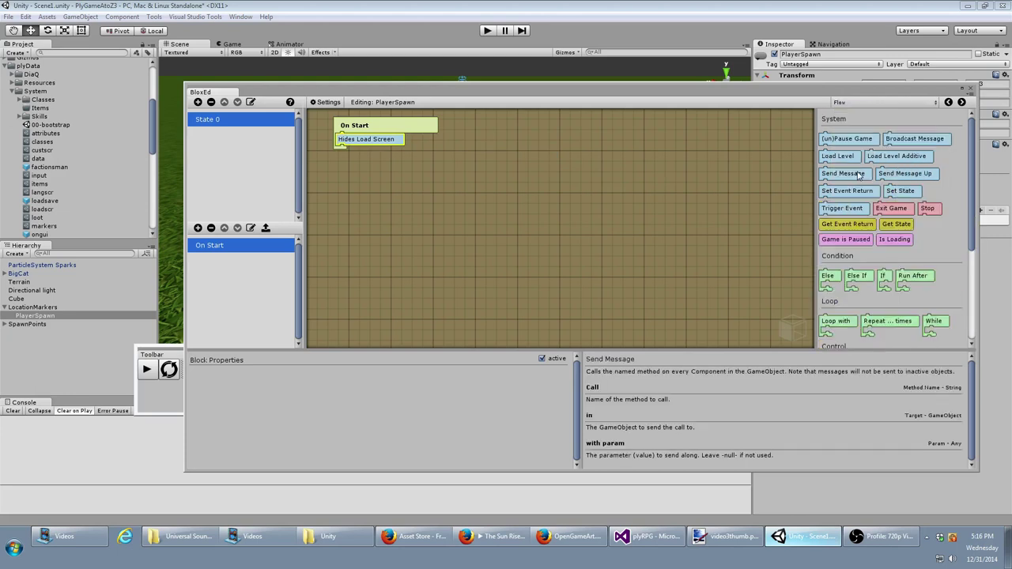
left_click(892, 105)
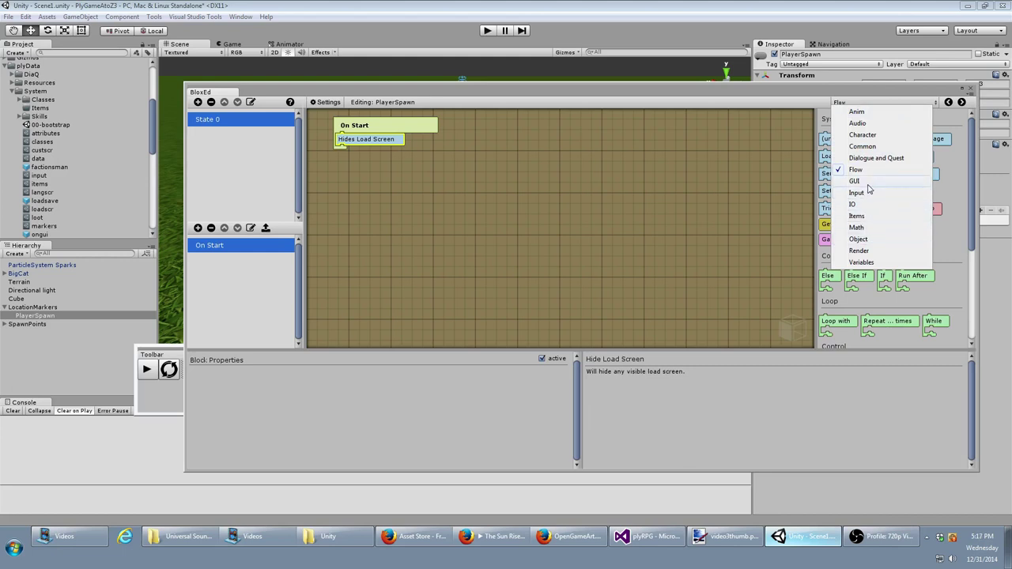
left_click(869, 182)
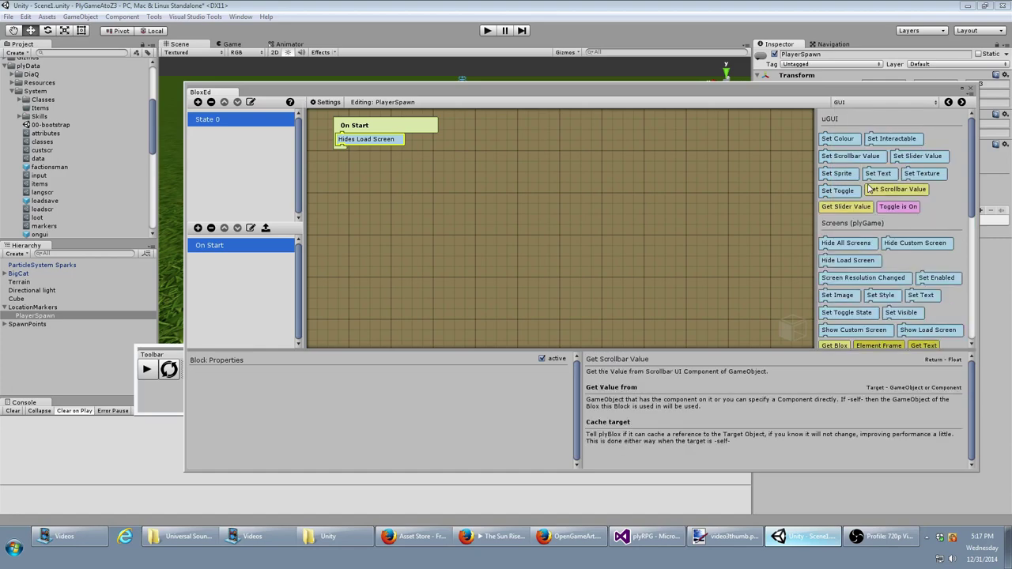
left_click(875, 104)
left_click(863, 134)
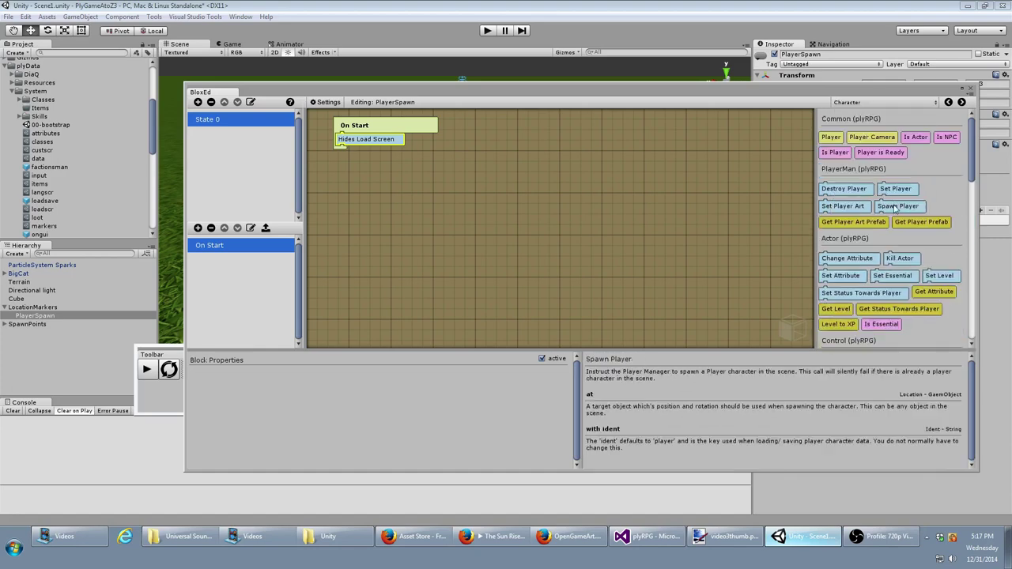
- Place a Spawn Player block with ident player below Hides Load Screen in On Start
mouse_move(897, 205)
left_mouse_down()
mouse_move(376, 167)
mouse_move(366, 145)
left_mouse_up()
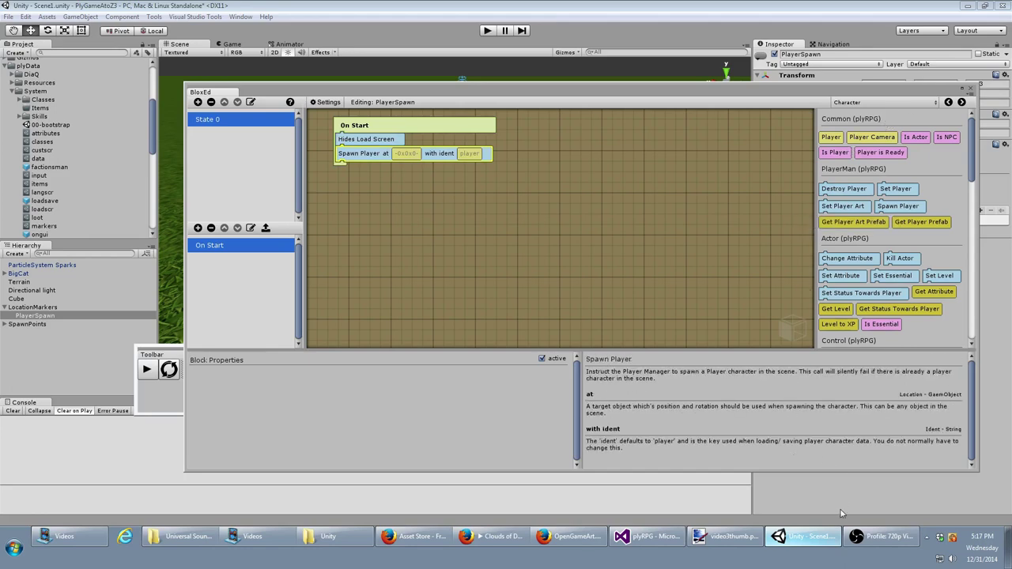
left_click(870, 537)
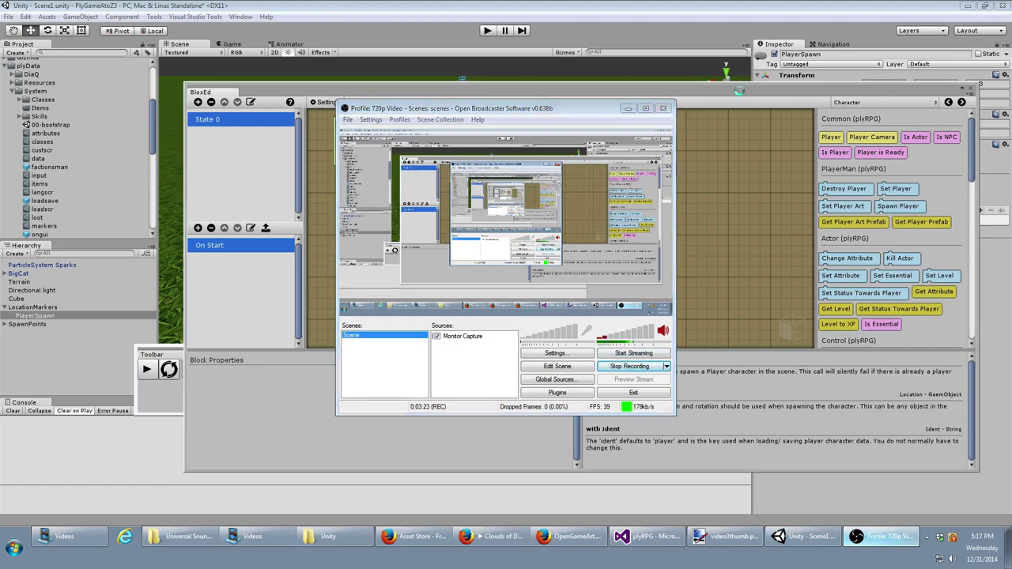
left_click(741, 95)
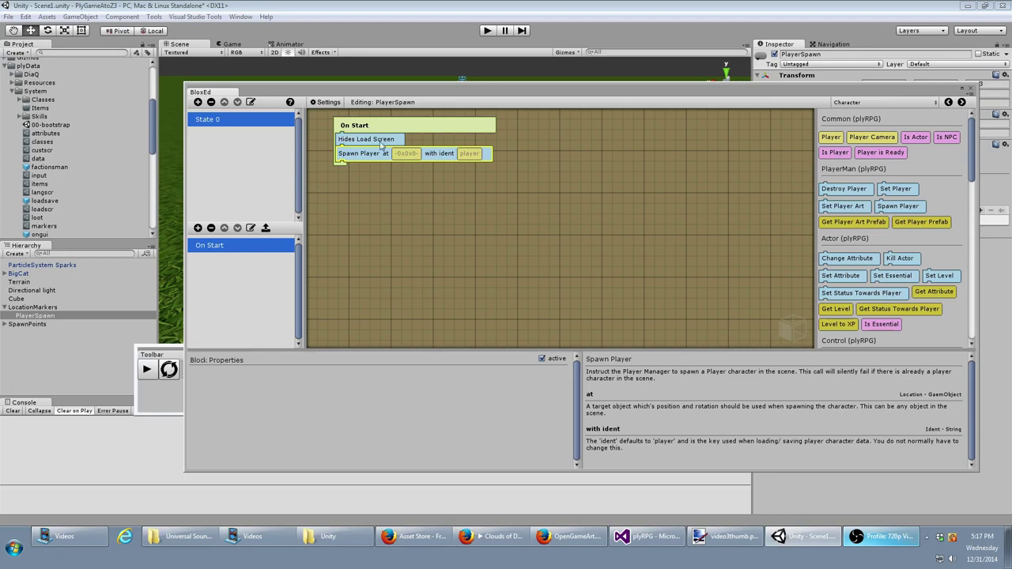
- Plug a Find by name block targeting PlayerSpawn into Spawn Player's 'at' slot
left_click(886, 102)
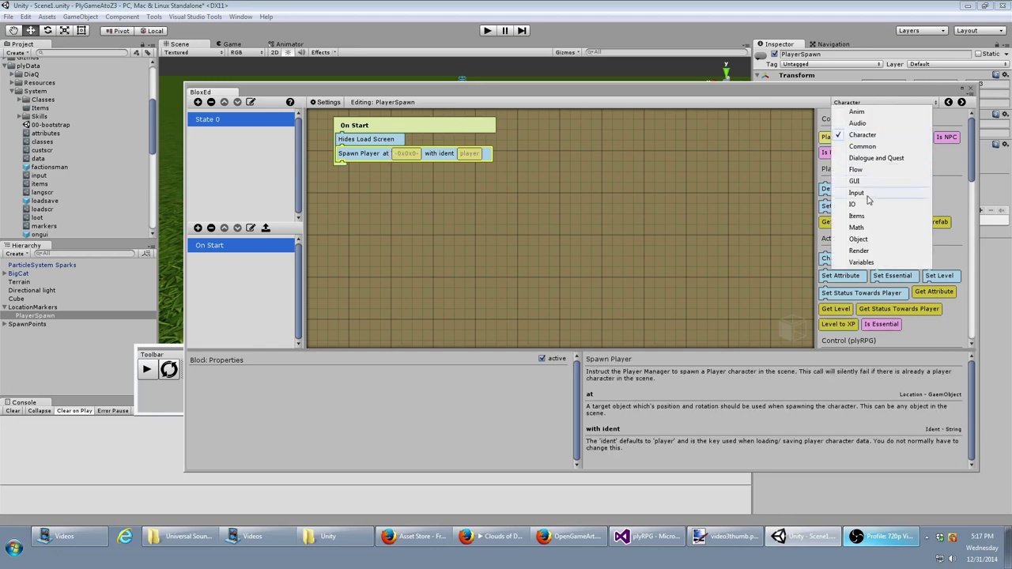
left_click(859, 241)
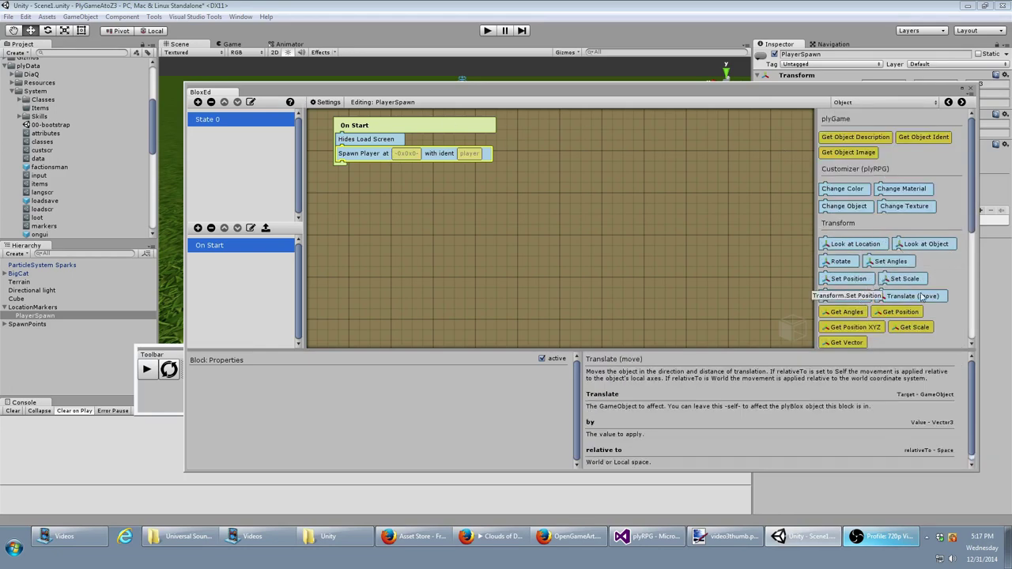
scroll(878, 277, "down", 1)
scroll(902, 237, "down", 2)
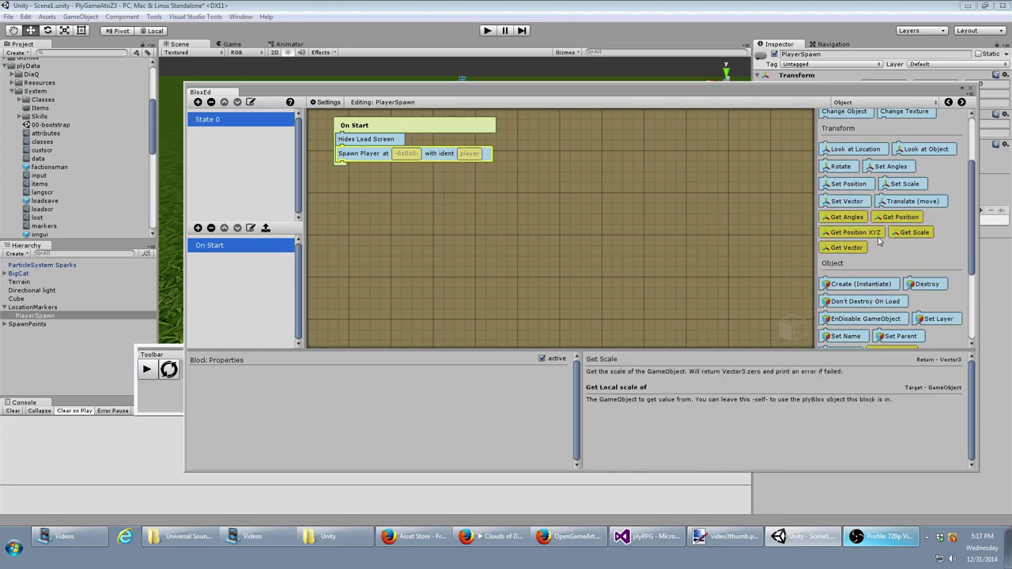
left_click_drag(843, 247, 427, 154)
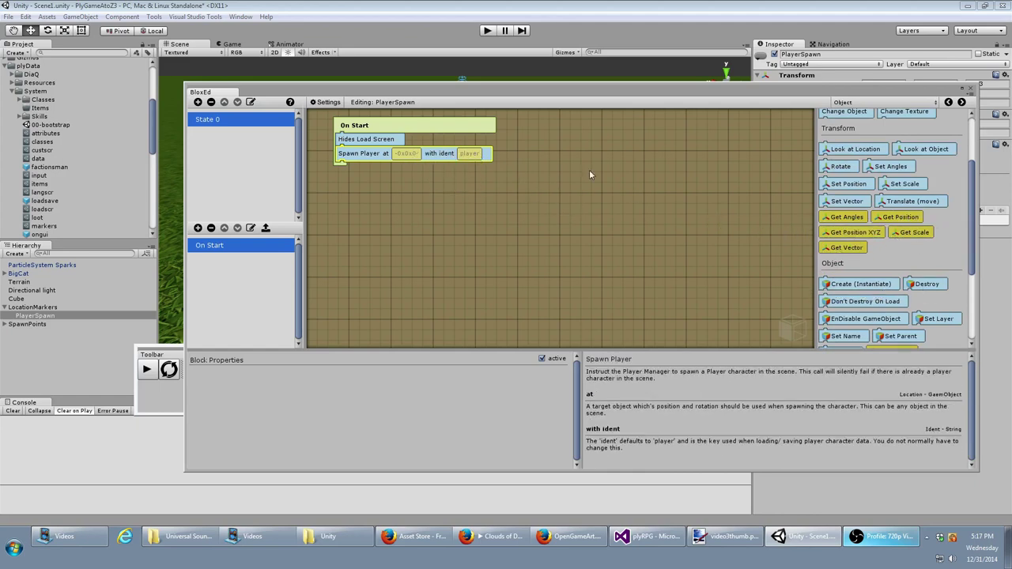
left_click_drag(854, 232, 423, 159)
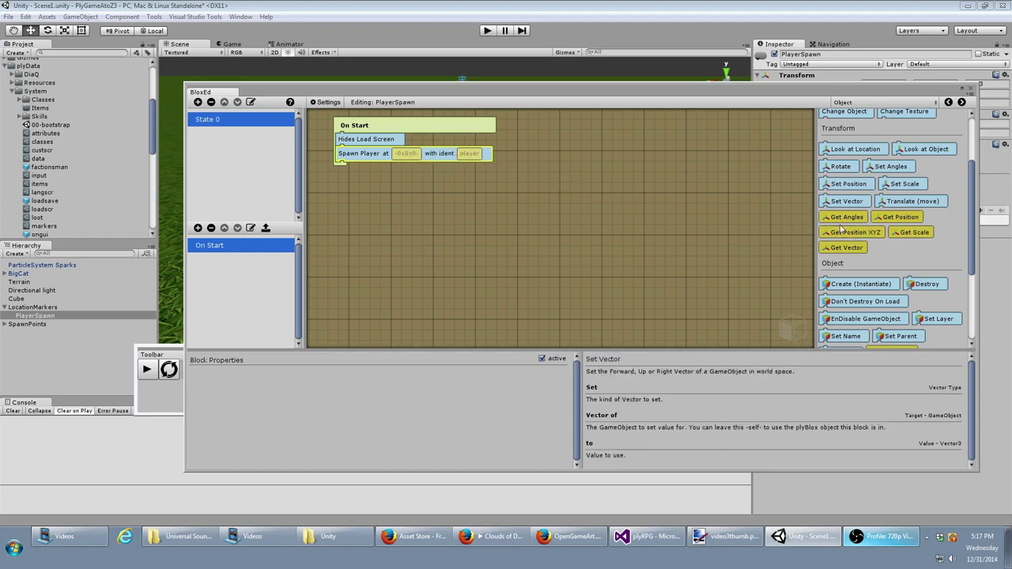
scroll(929, 251, "down", 3)
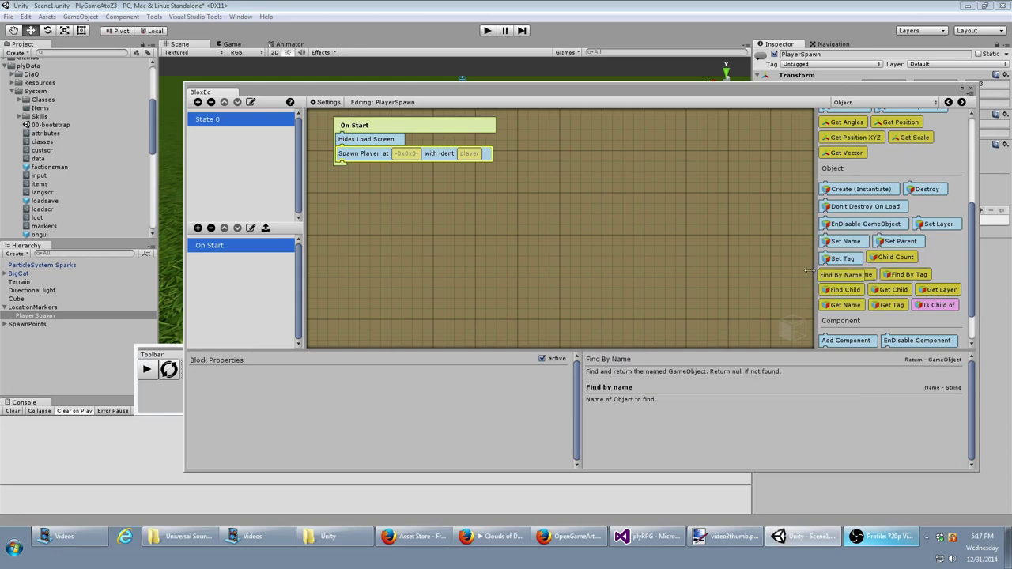
left_click_drag(847, 274, 400, 158)
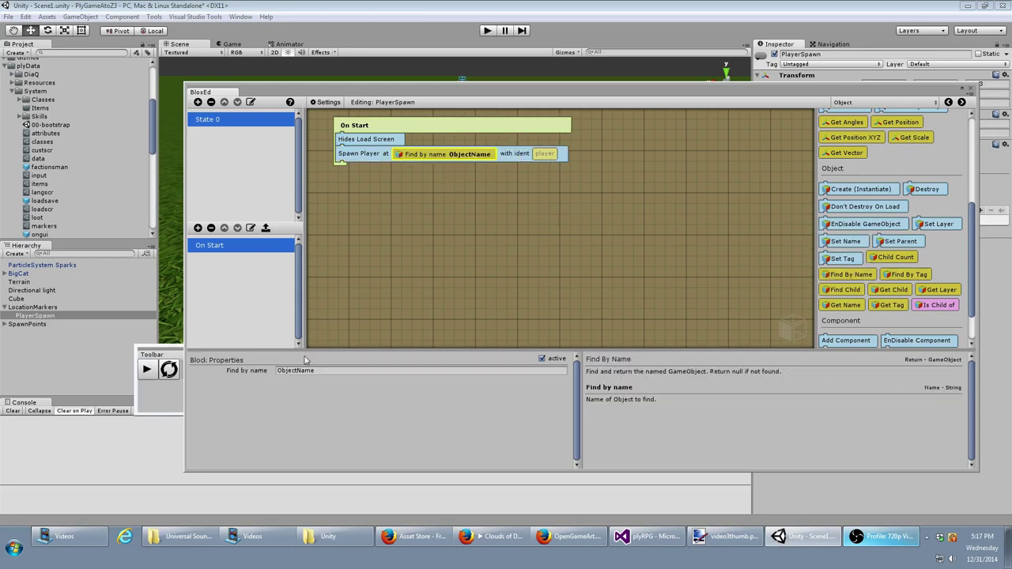
left_click(308, 370)
type("Pla")
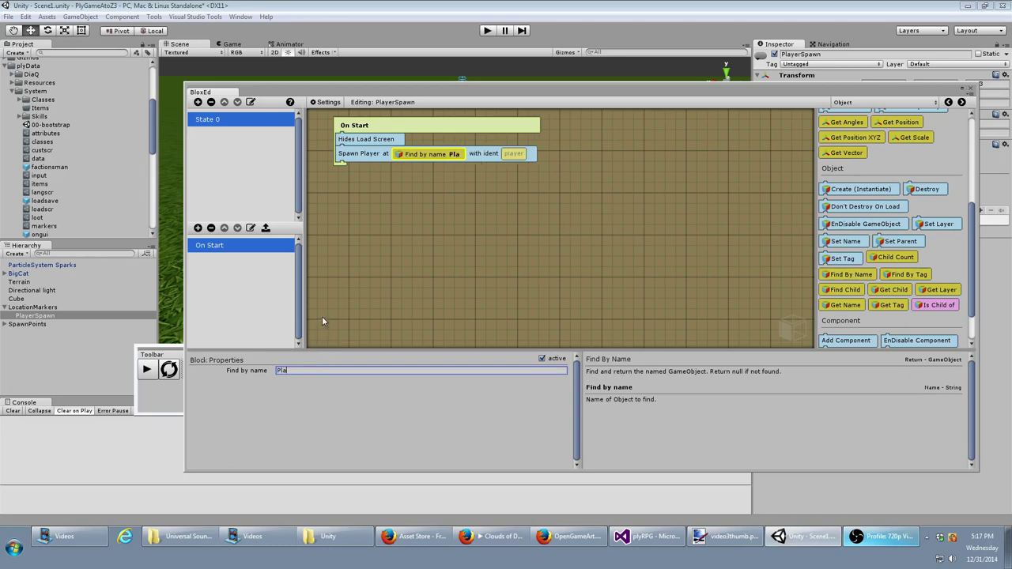
type("yerSpawn")
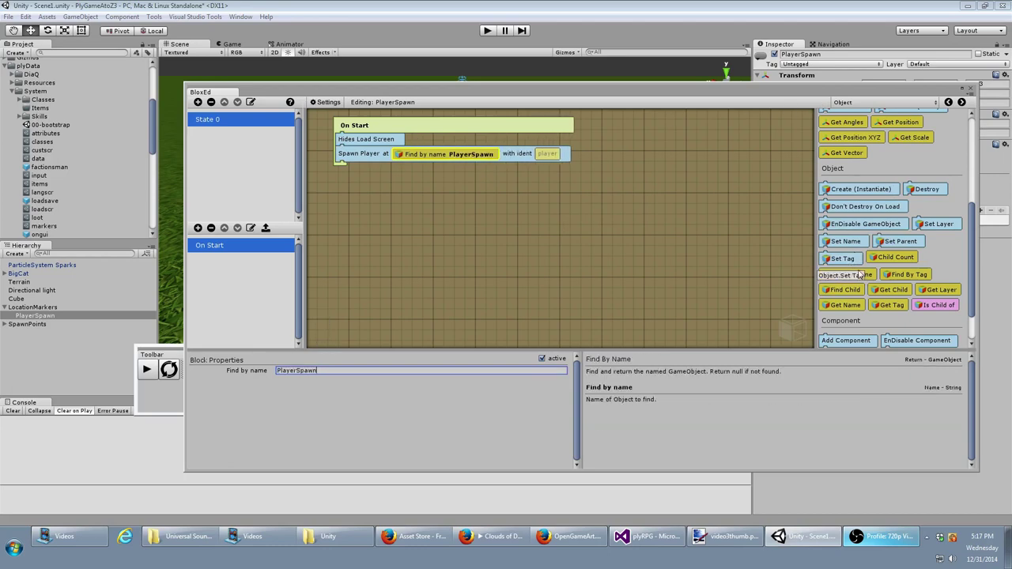
left_click(745, 262)
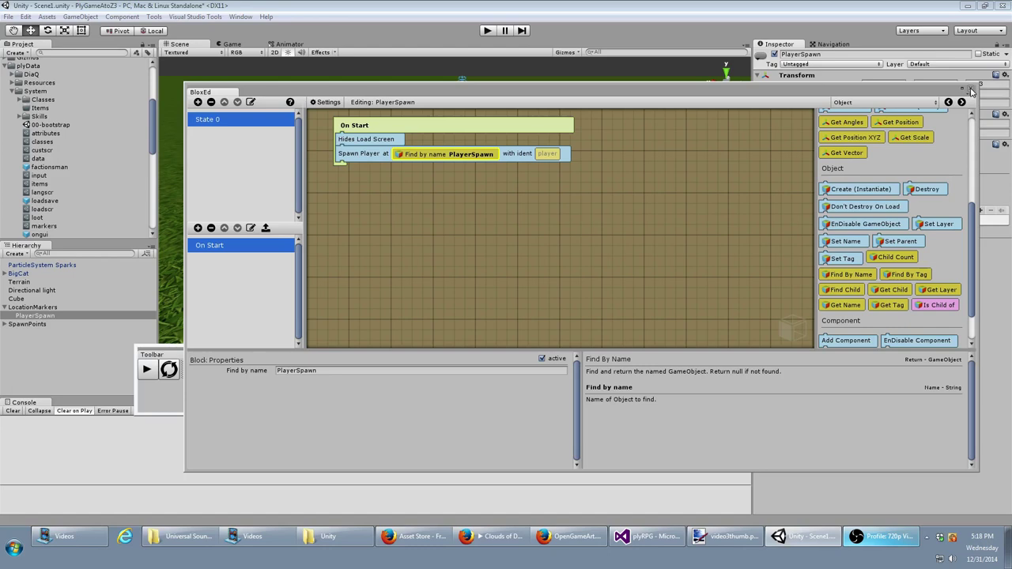
- Open the Player Manager page under Actors in the plyGame settings
left_click(166, 357)
left_click(197, 369)
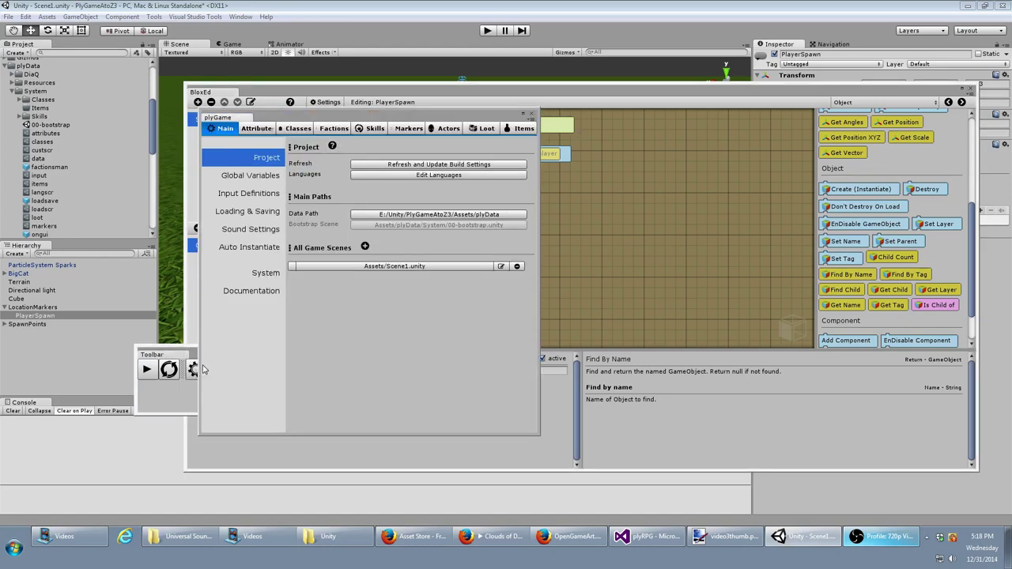
left_click(449, 129)
left_click(257, 202)
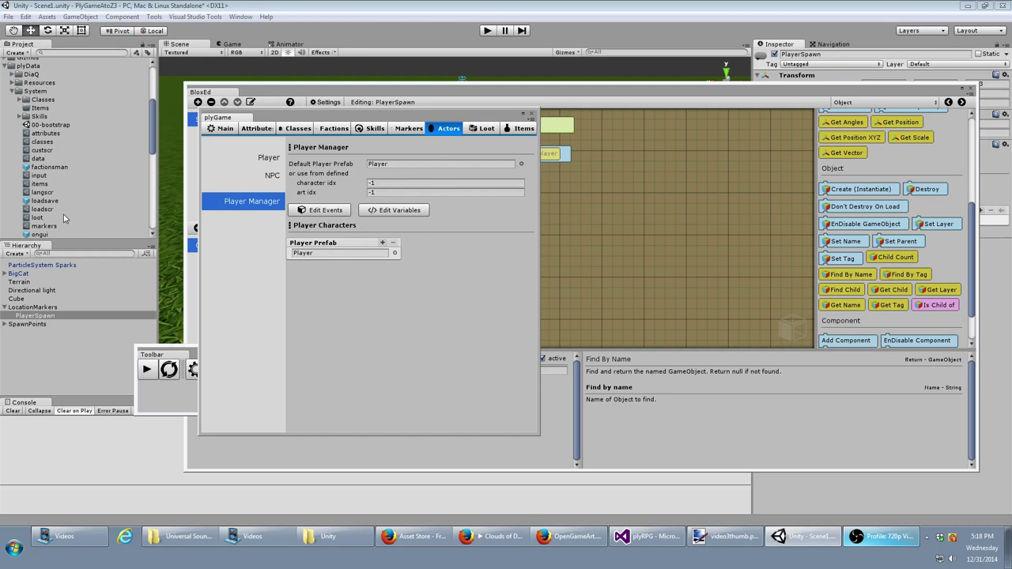
scroll(75, 165, "down", 5)
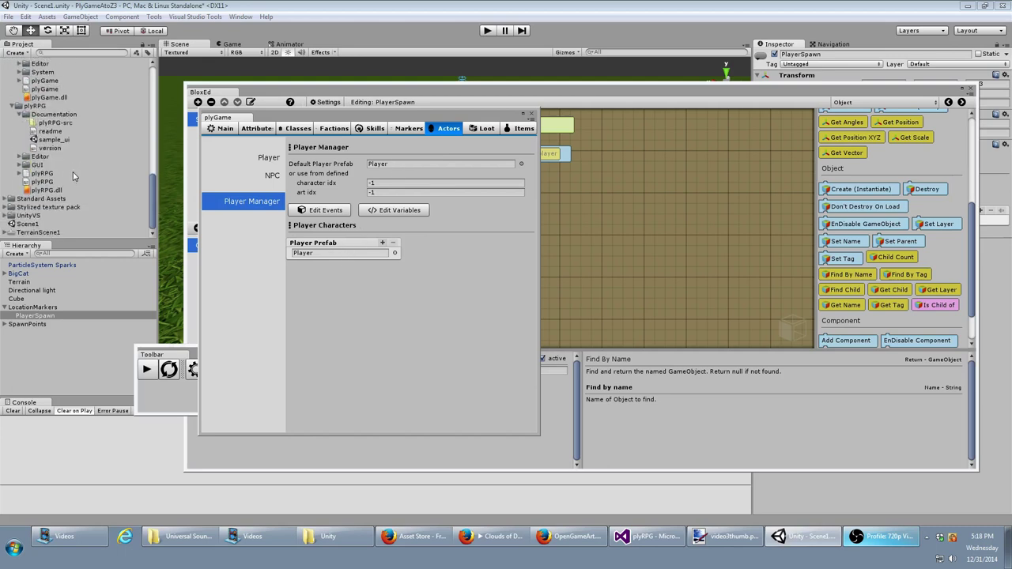
scroll(69, 185, "up", 4)
scroll(69, 185, "up", 4)
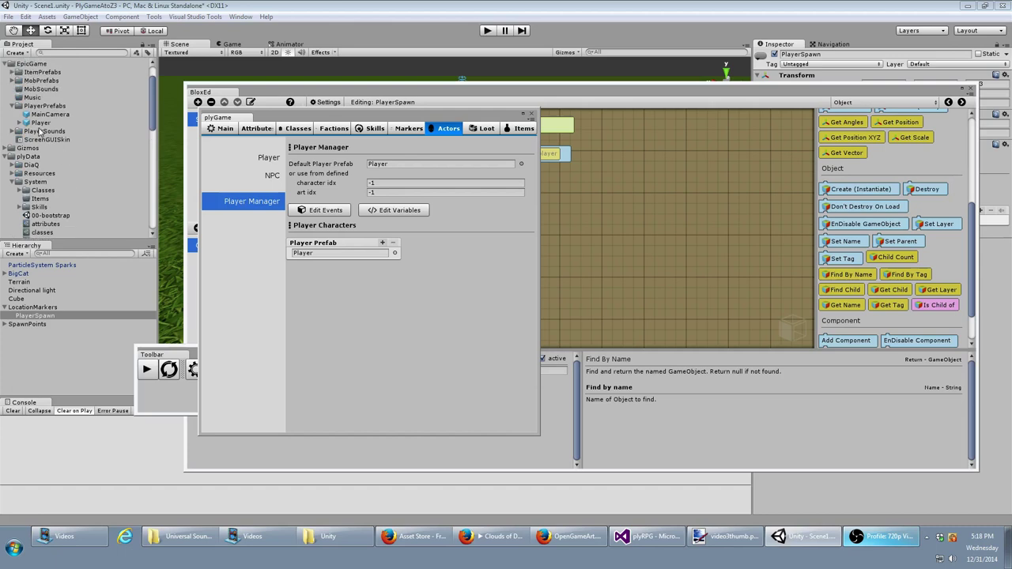
- Set Player as the default player prefab, add it to the player characters, and close the settings
left_click_drag(35, 125, 387, 165)
left_click_drag(34, 125, 334, 253)
left_click(532, 116)
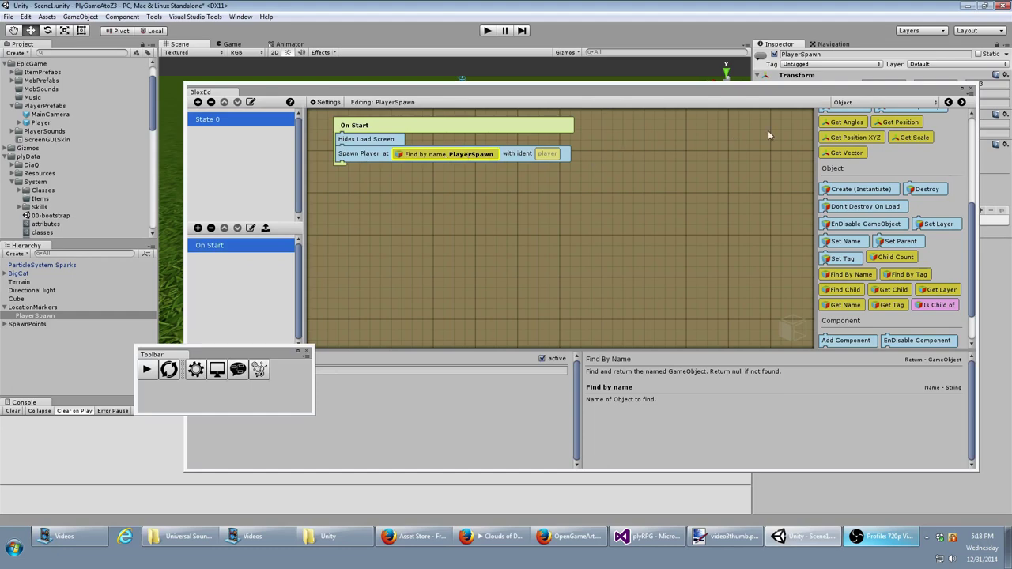
- Close BloxEd and start play from the plyGame toolbar, saving Scene1 first
left_click(972, 91)
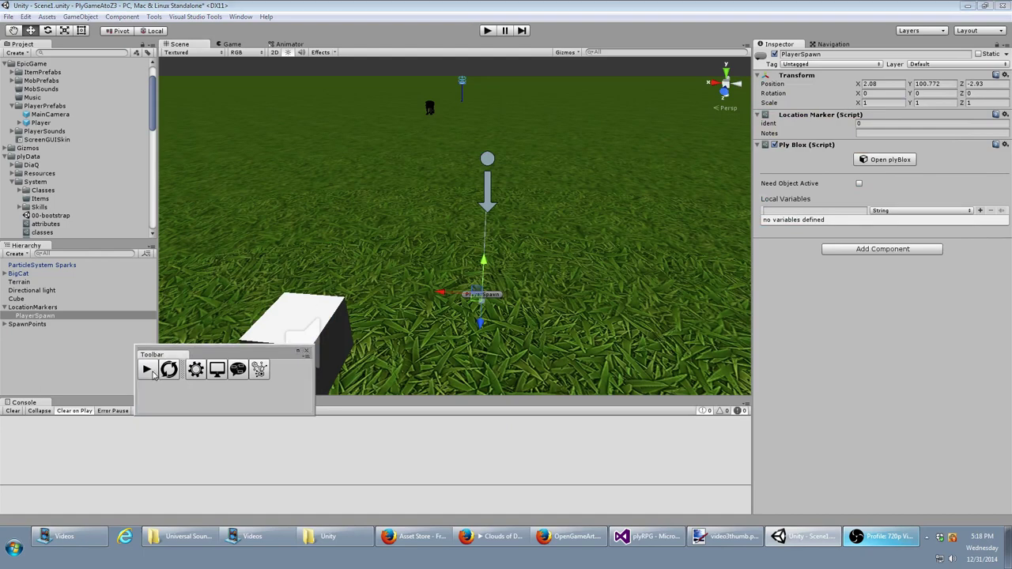
left_click(147, 369)
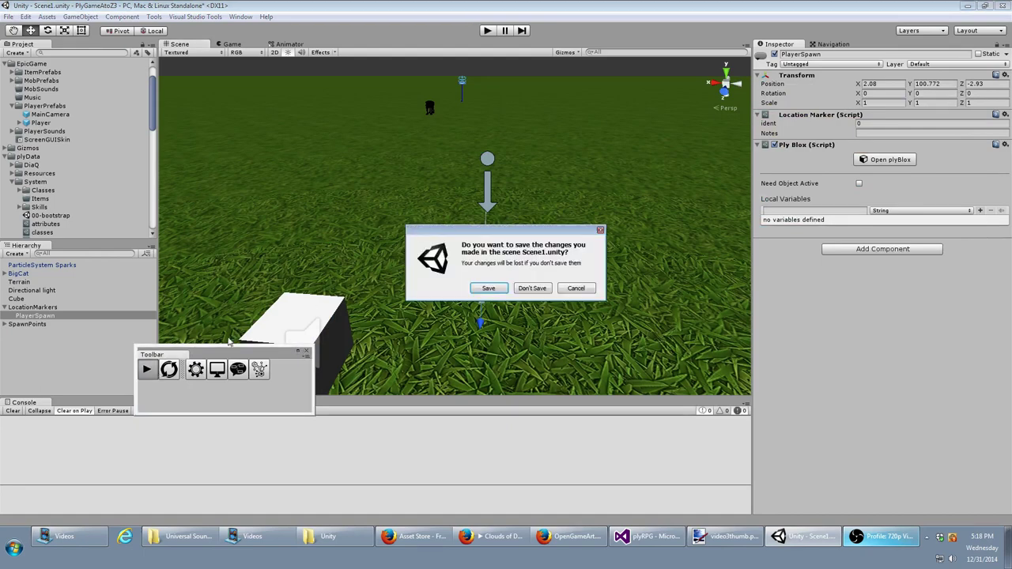
left_click(480, 290)
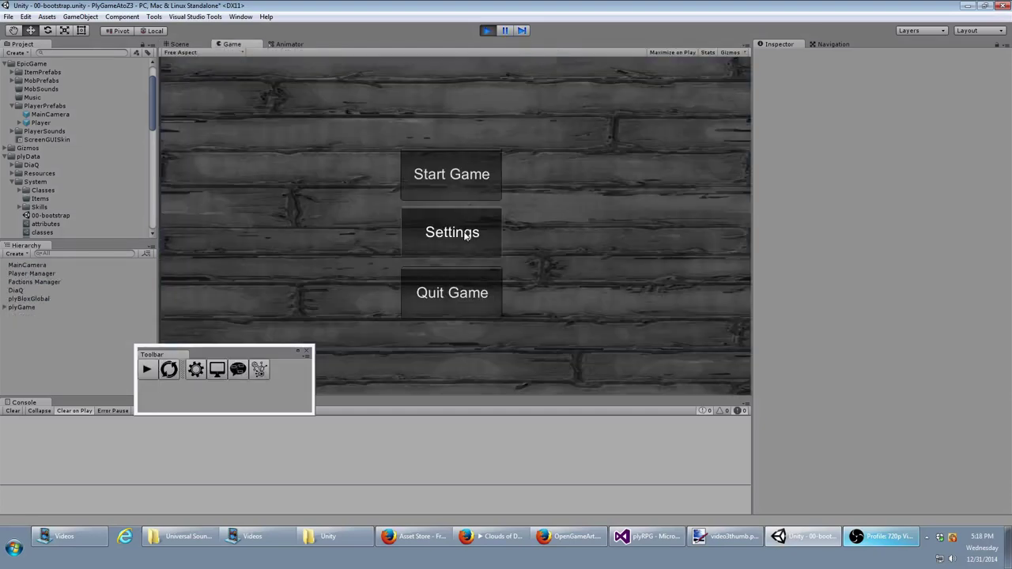
- Start a new game and walk the samurai forward across the grass with W
left_click(459, 188)
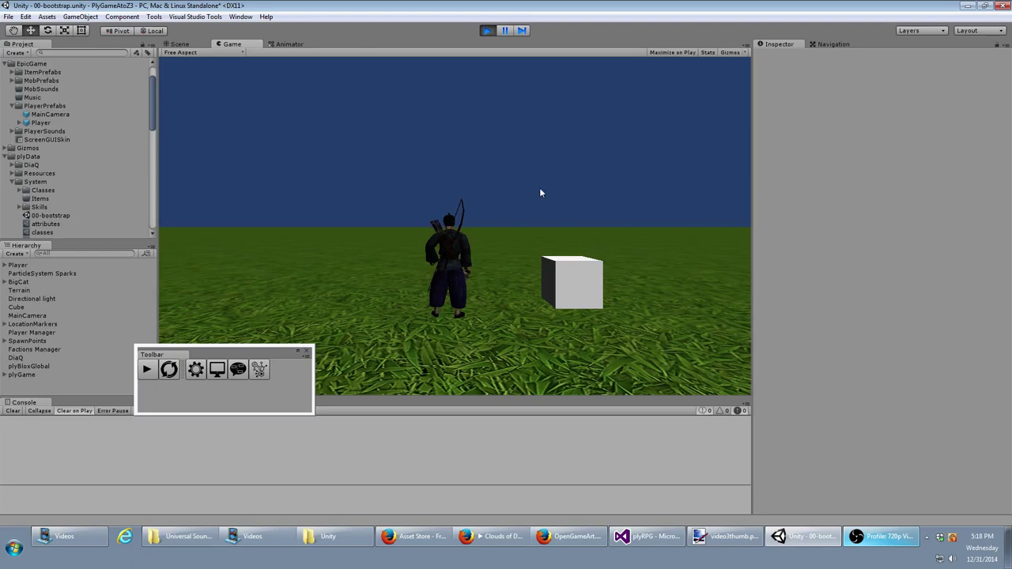
key("w")
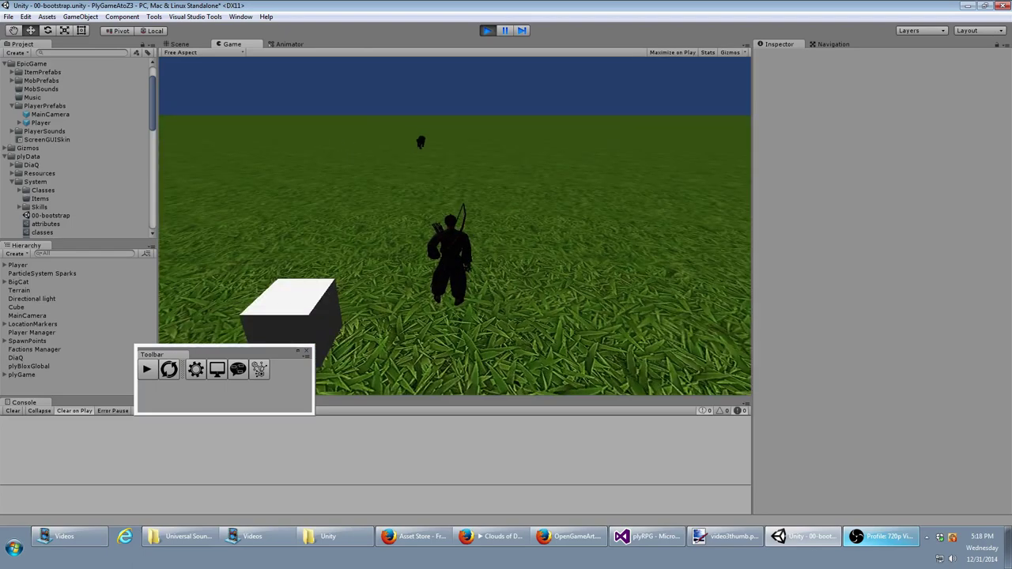
key("w")
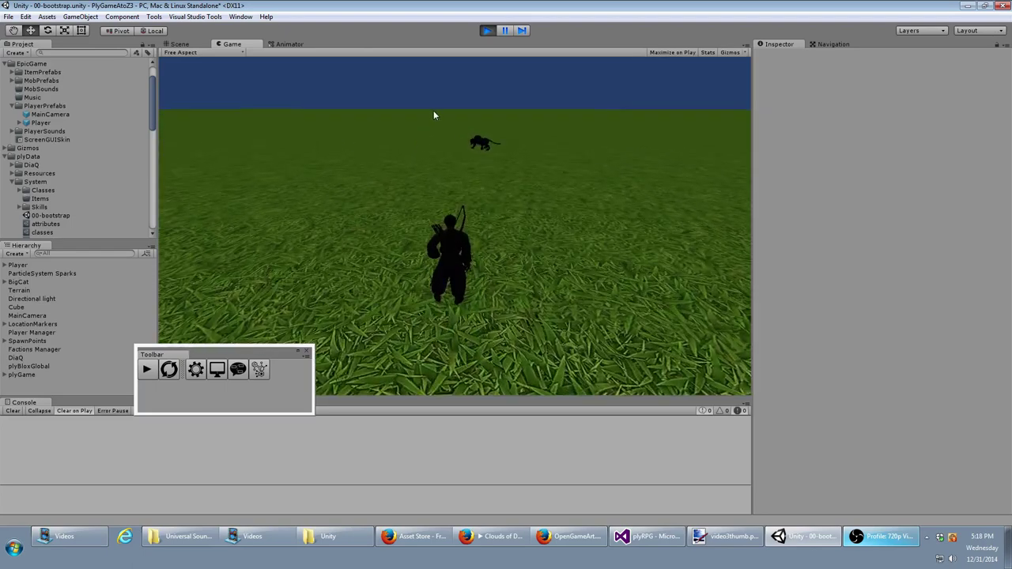
key("w")
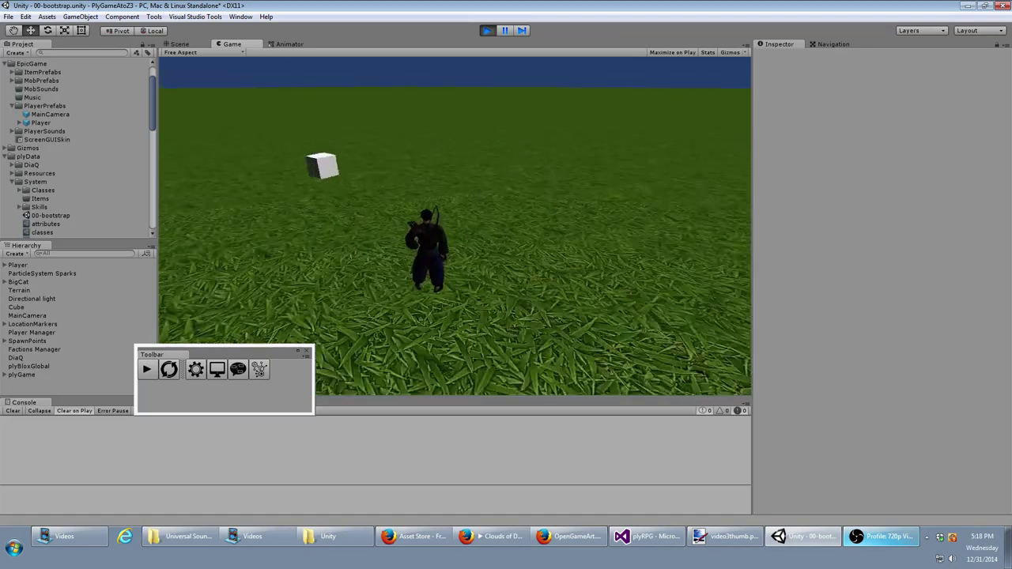
- Stop Play mode, orbit toward the cube, and show the Classes list in the plyGame editor
left_click(487, 30)
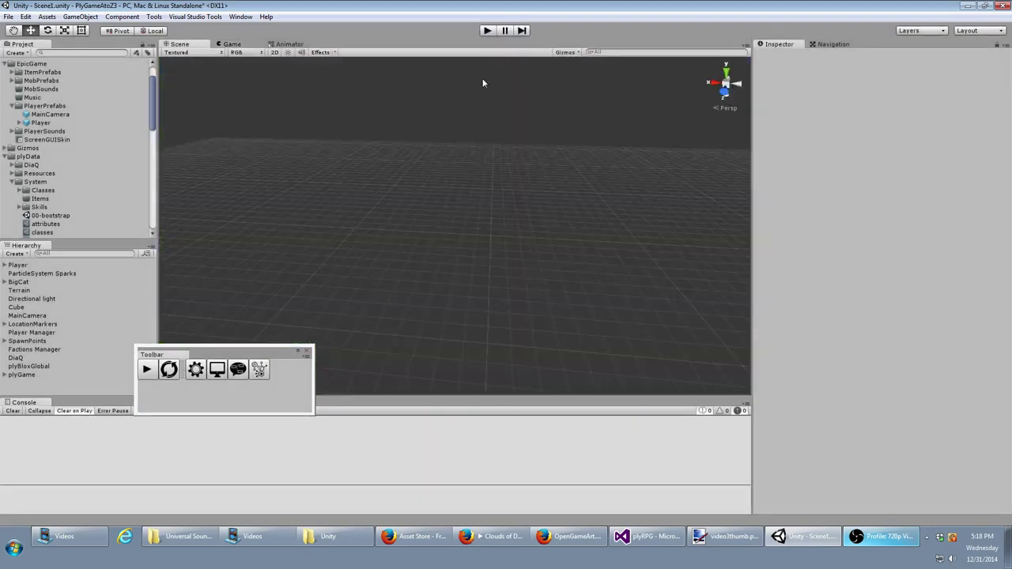
right_click_drag(456, 206, 254, 204)
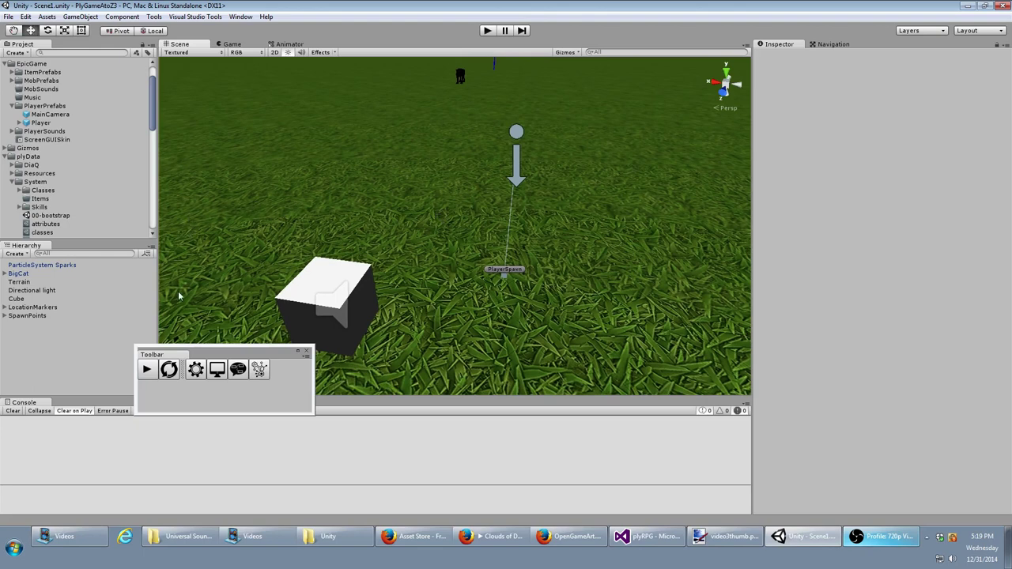
left_click(202, 376)
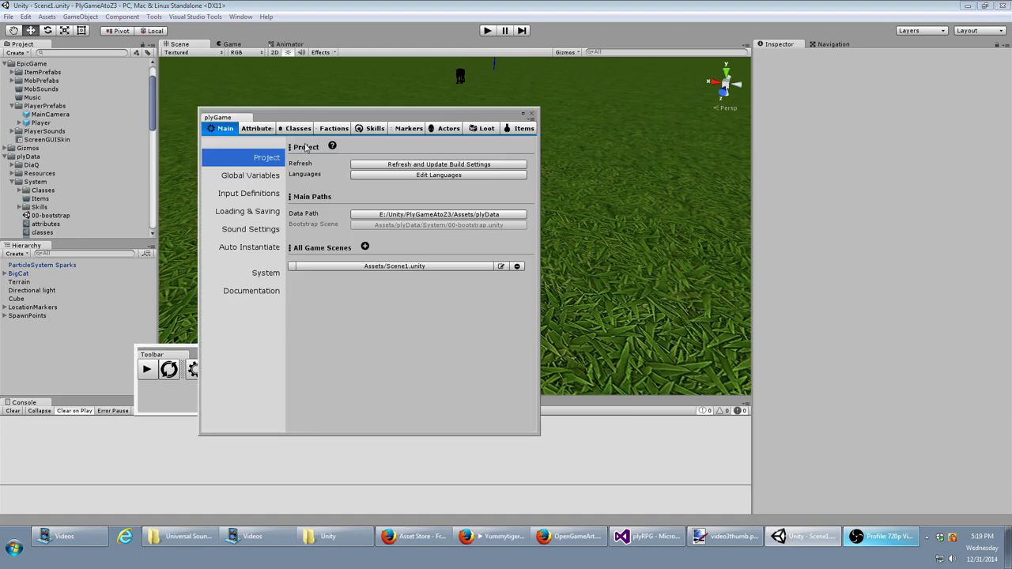
left_click(306, 129)
- Retype the Player class identifier as PLAYER
left_click(229, 164)
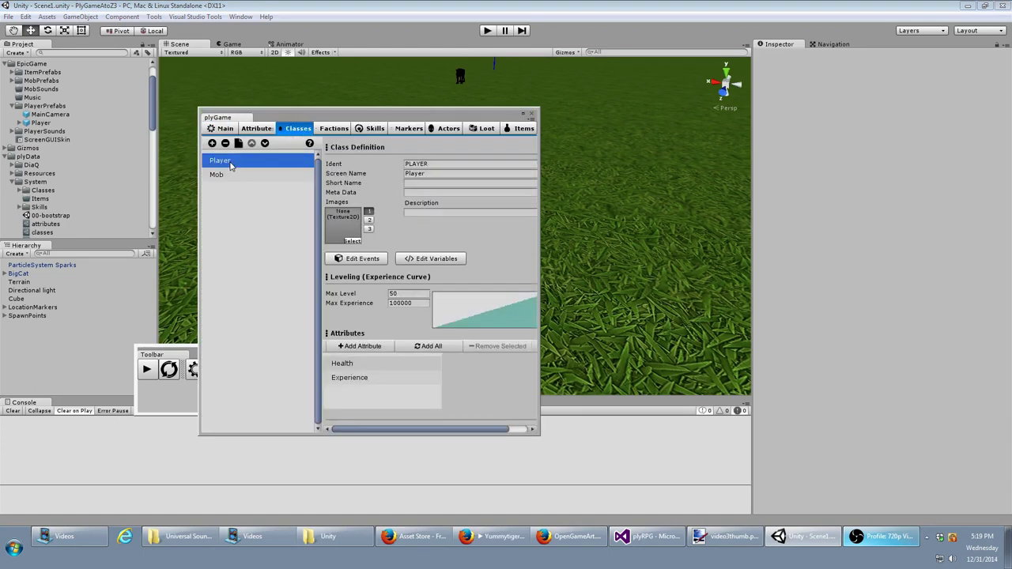
left_click(419, 162)
type("PL")
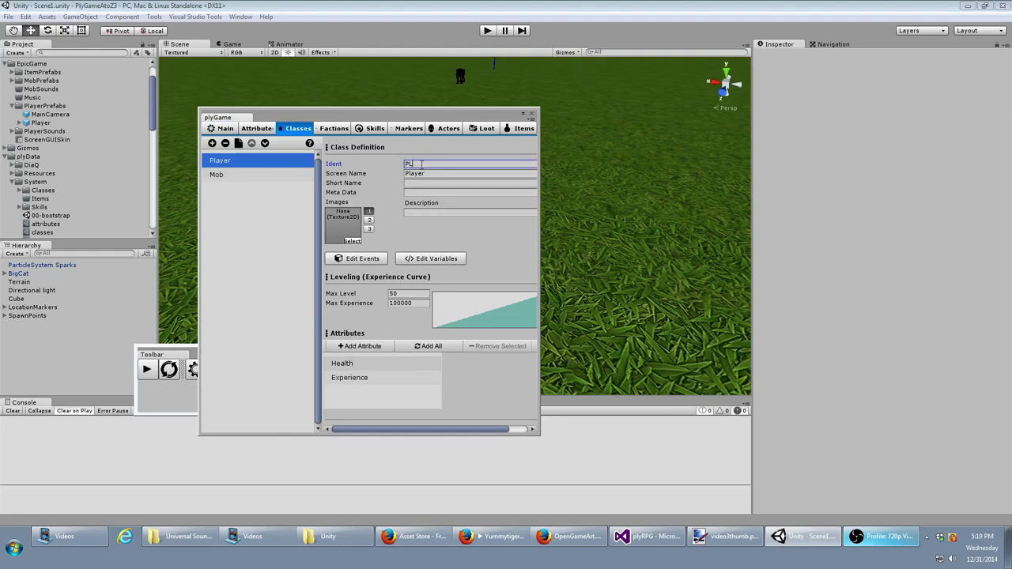
type("AYER")
left_click(427, 173)
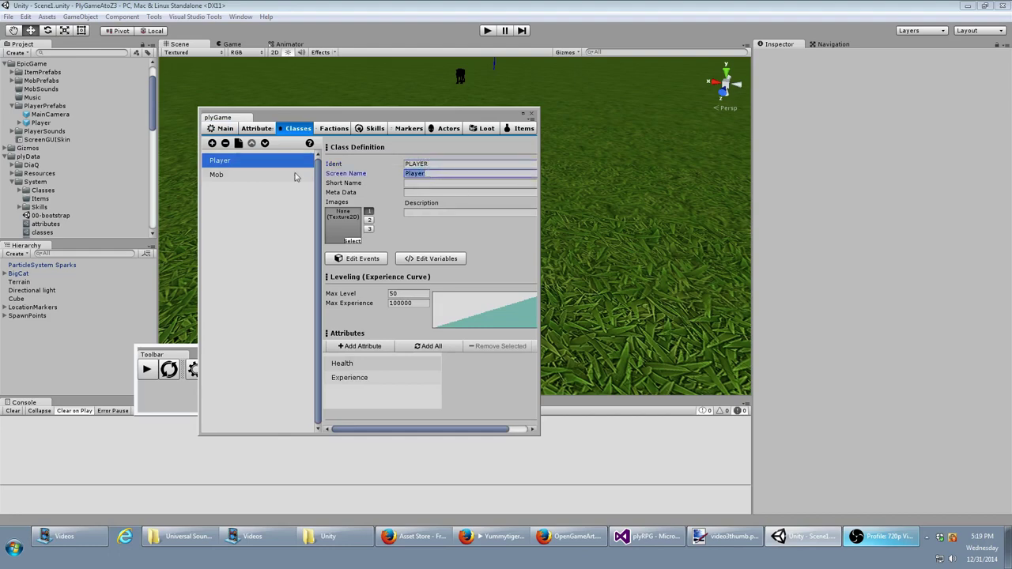
- Check the Mob class's screen name and identifier, then return to the Player class
left_click(234, 175)
left_click(450, 170)
key("shift+Tab")
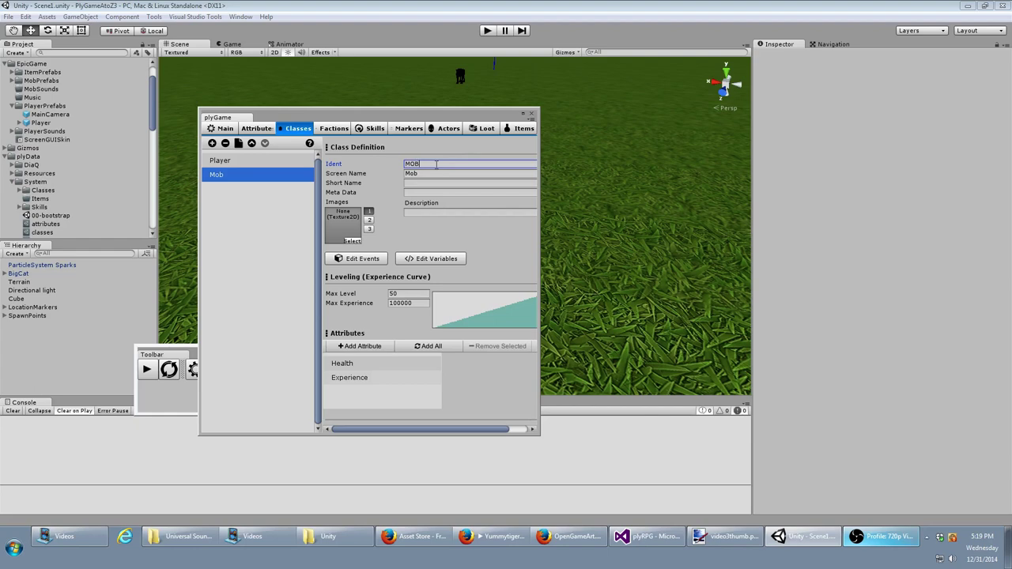
left_click(427, 173)
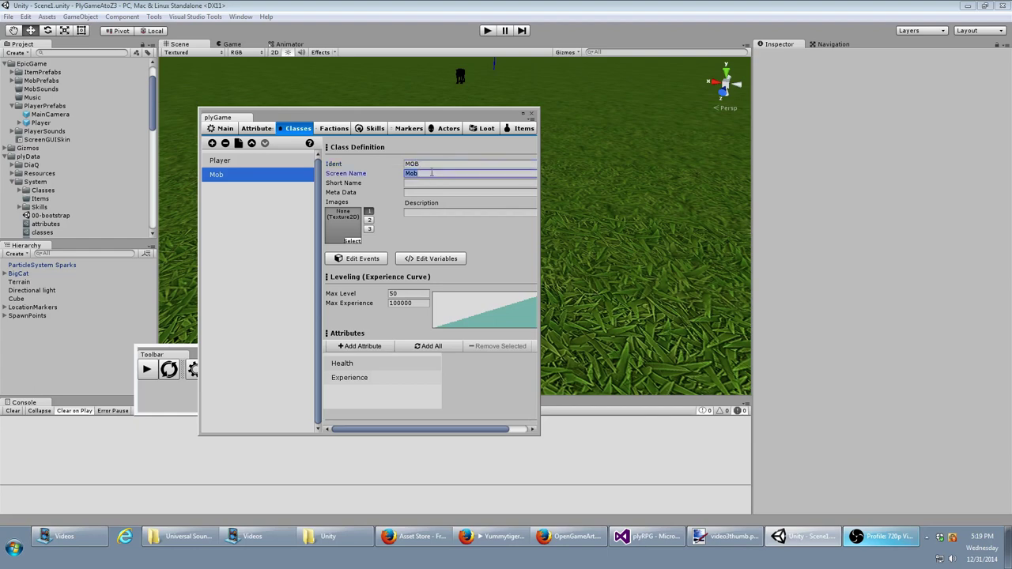
left_click(263, 162)
- Look over the Factions list, then show the Samurai Katana Attack skill
left_click(333, 128)
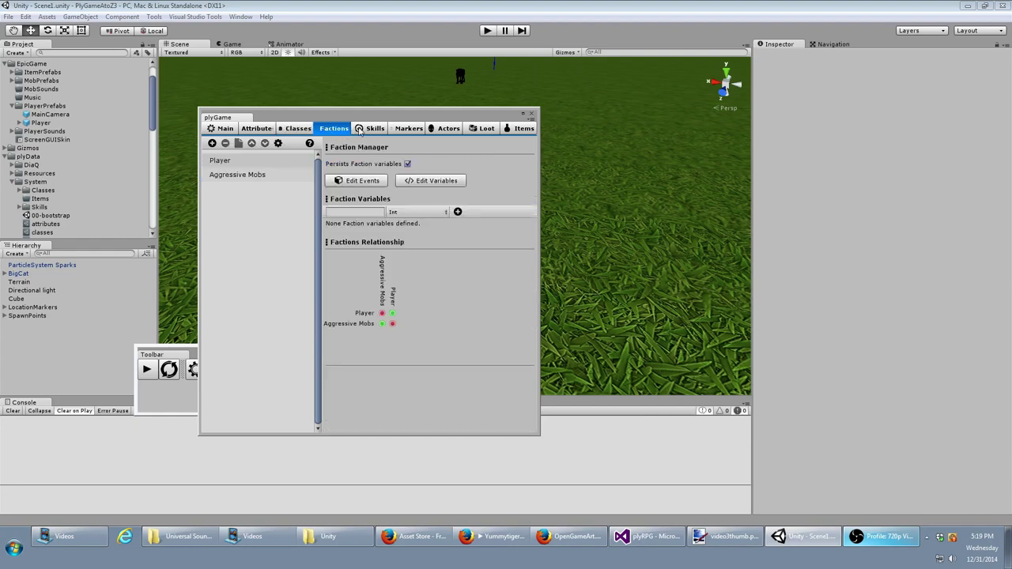
left_click(374, 128)
left_click(275, 161)
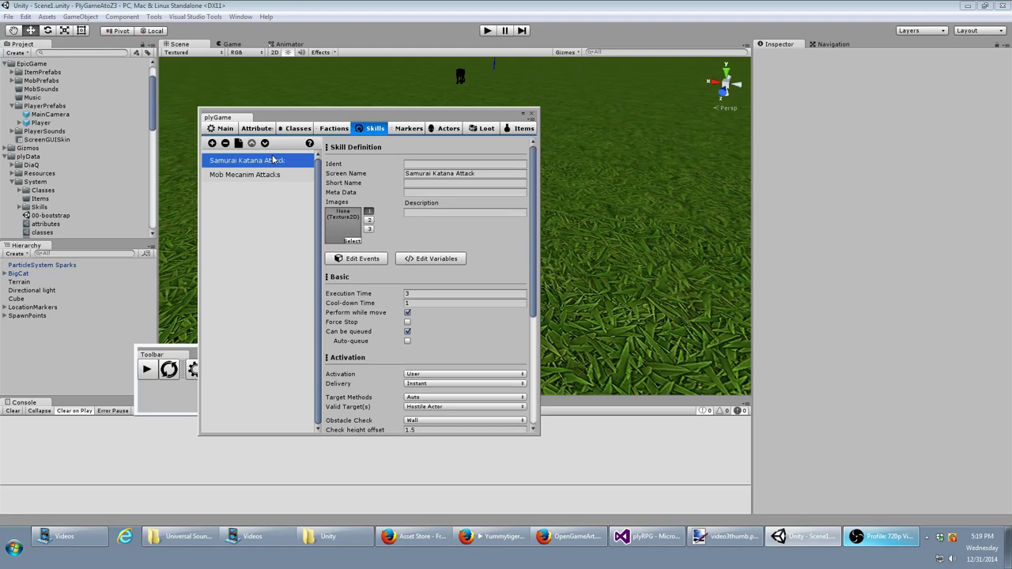
- Compare the Samurai Katana Attack and Mob Mecanim Attacks skills, then close the plyGame editor
left_click(428, 164)
type("KATANA")
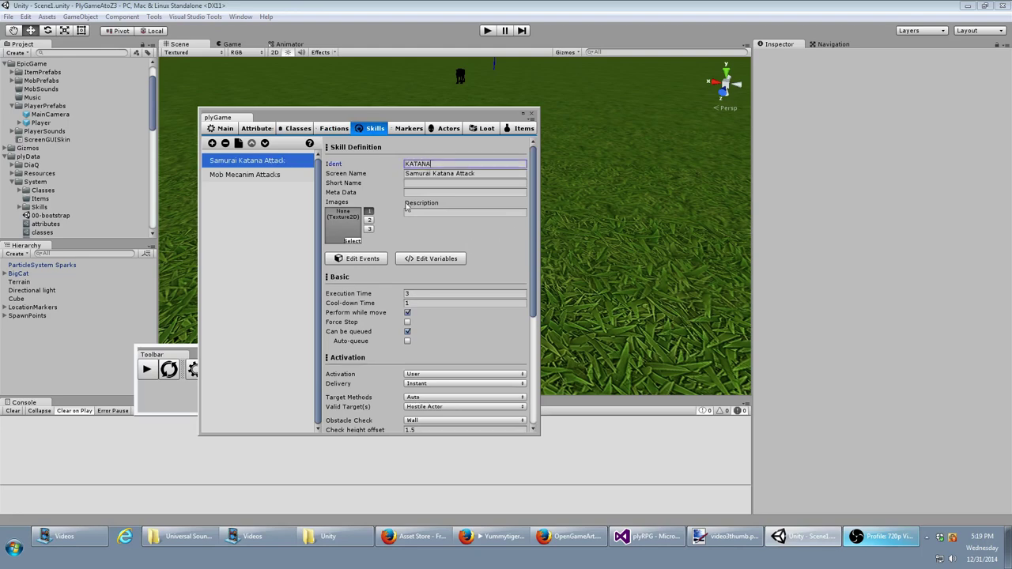
left_click(228, 176)
left_click(443, 163)
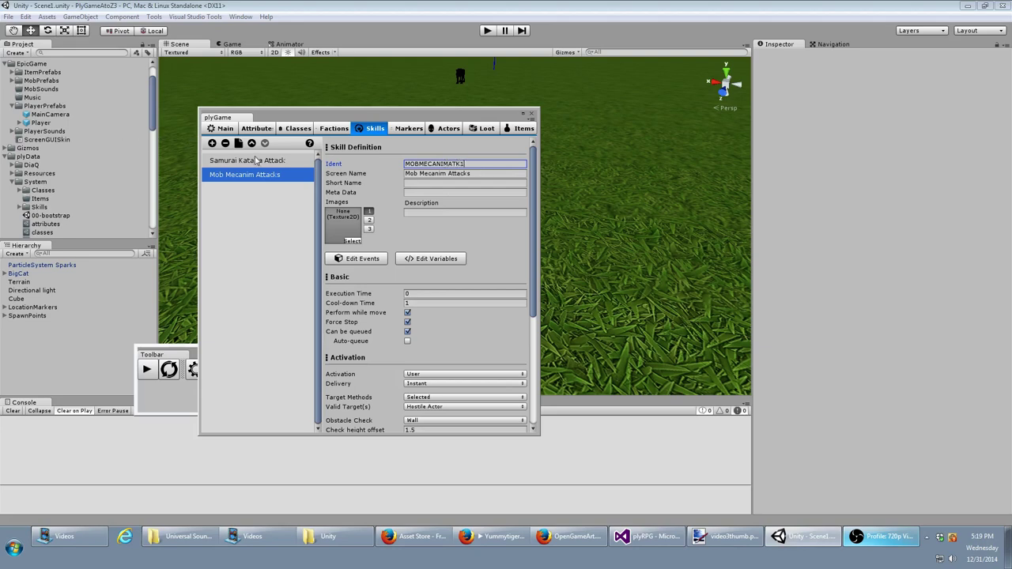
left_click(257, 164)
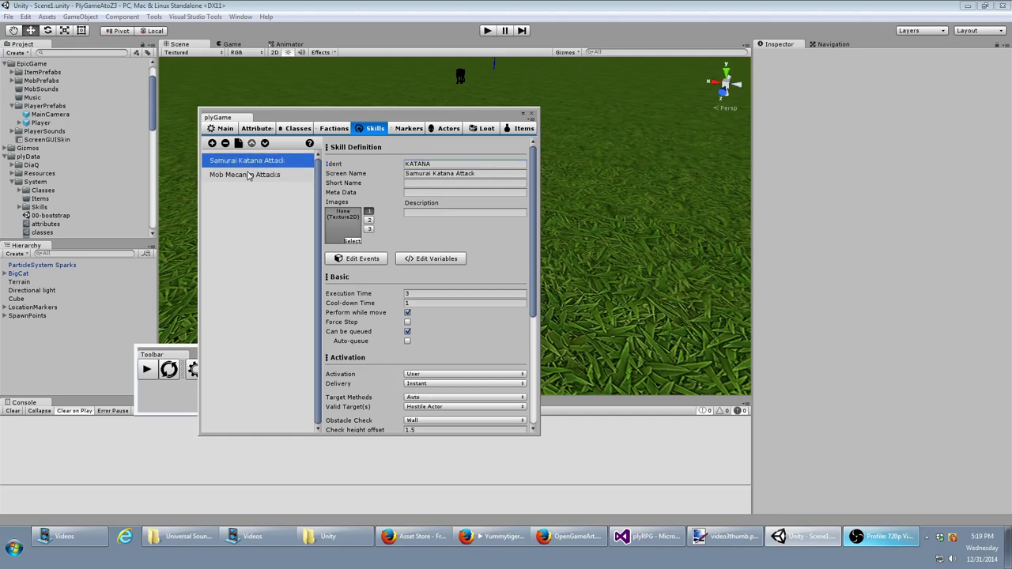
left_click(248, 175)
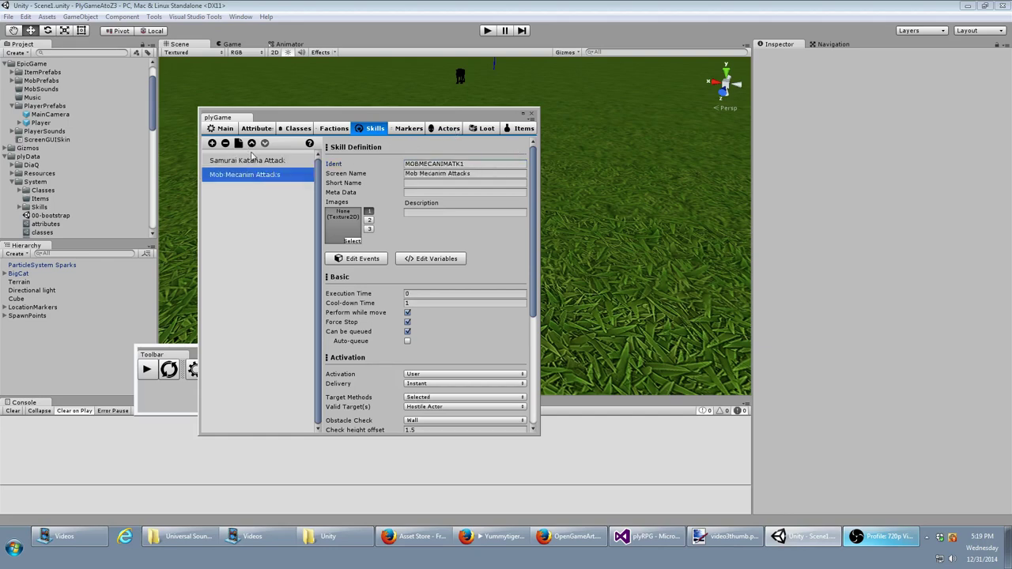
left_click(253, 159)
left_click(250, 177)
left_click(271, 163)
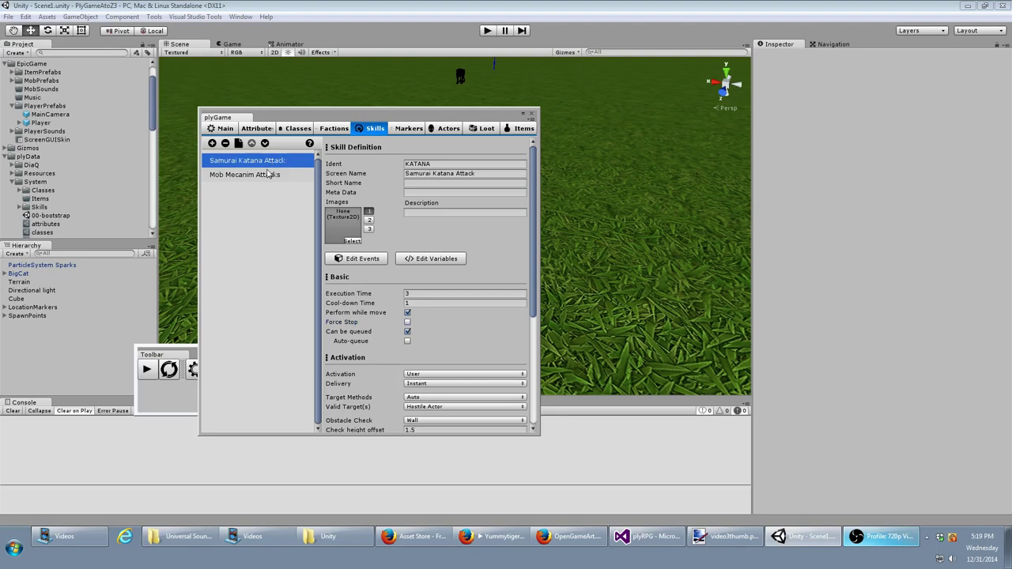
left_click(267, 175)
left_click(266, 162)
left_click(533, 116)
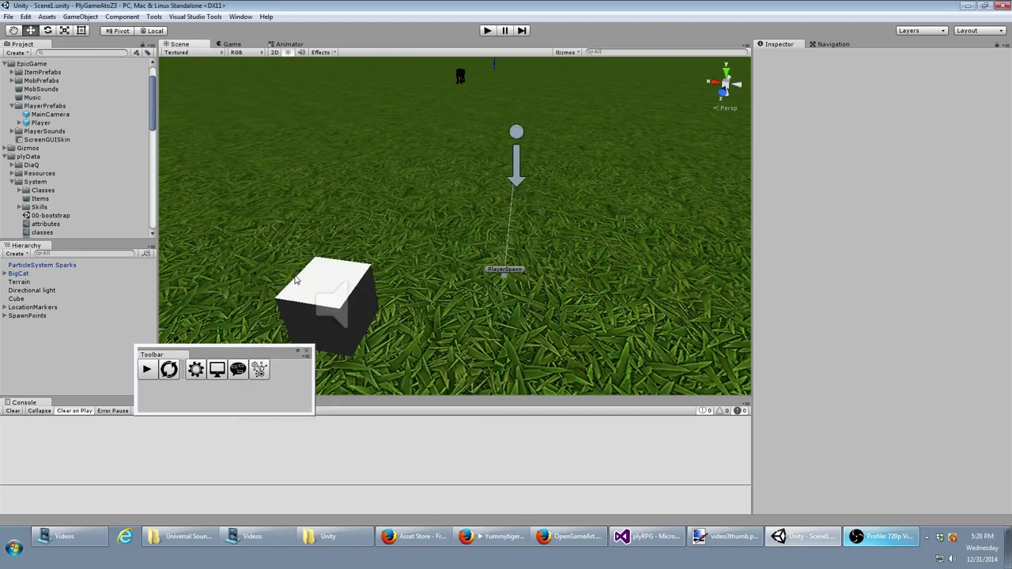
left_click(218, 370)
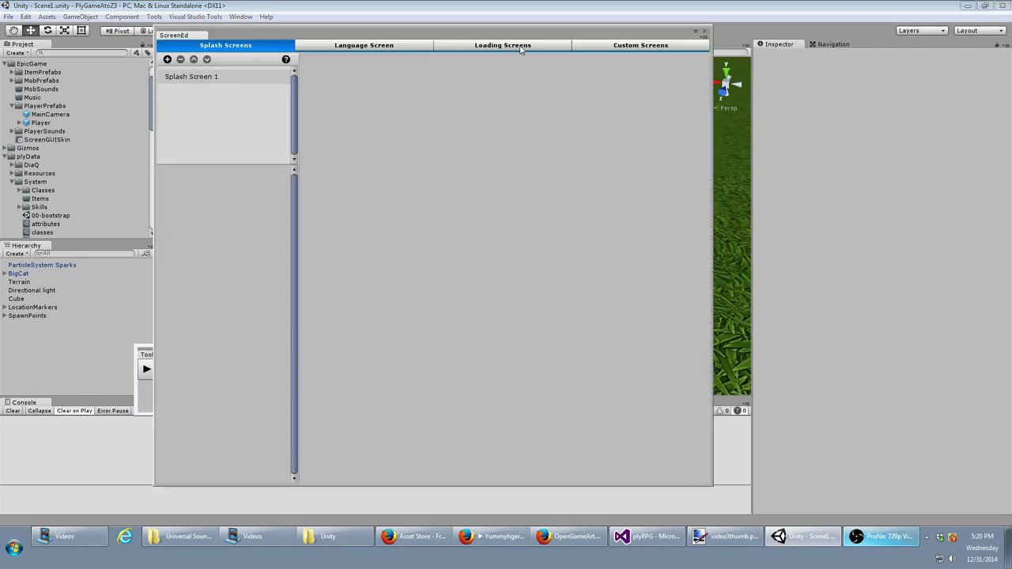
left_click(521, 49)
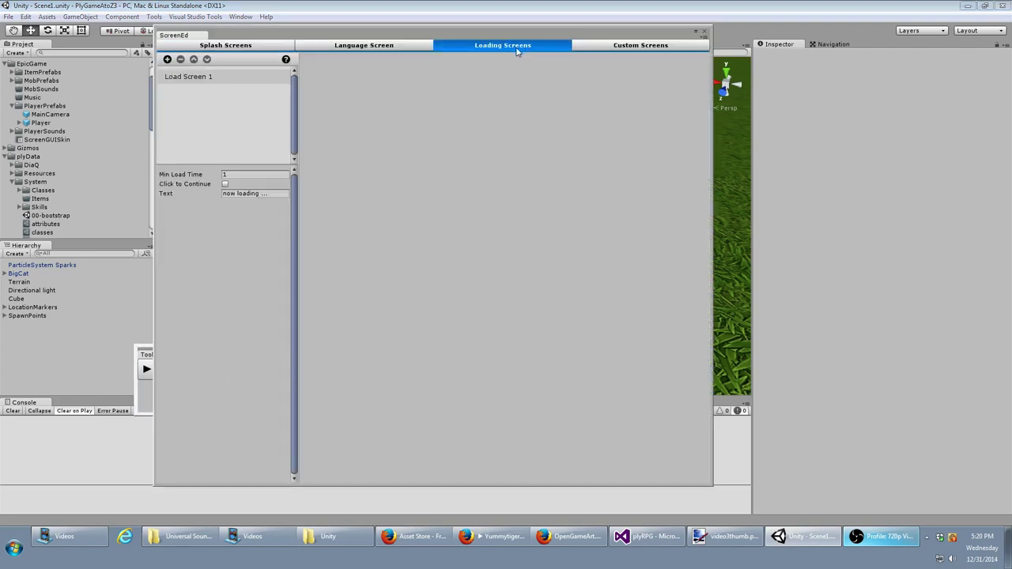
left_click(208, 76)
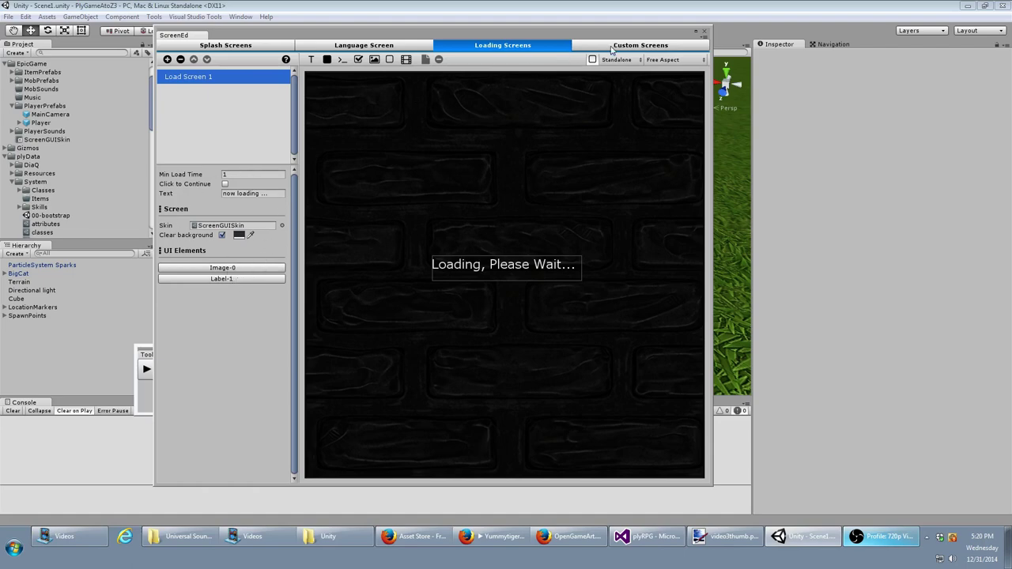
left_click(703, 33)
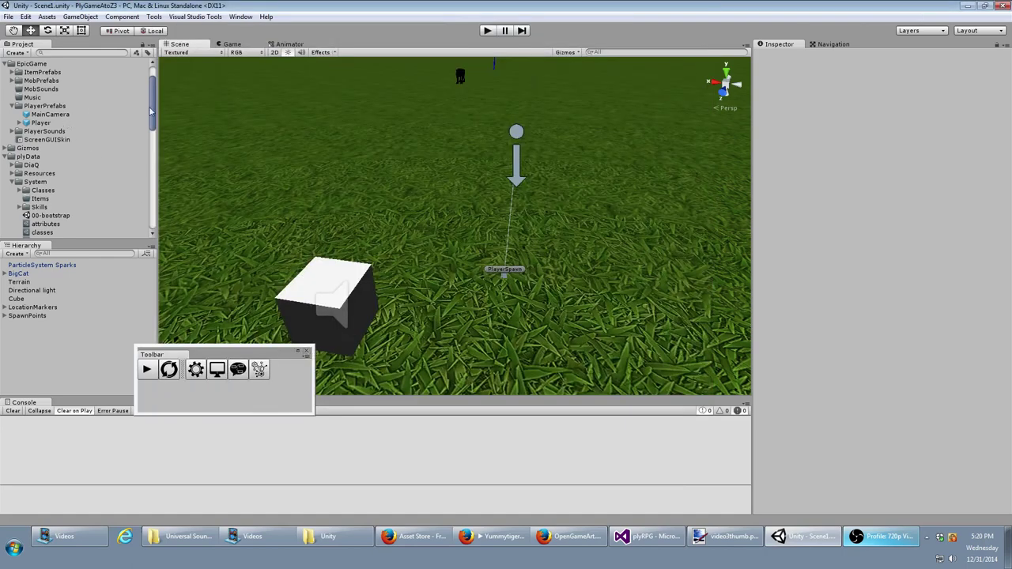
- Select the EpicGame Music folder and bring OpenGameArt.org in Firefox to the front
scroll(154, 111, "up", 2)
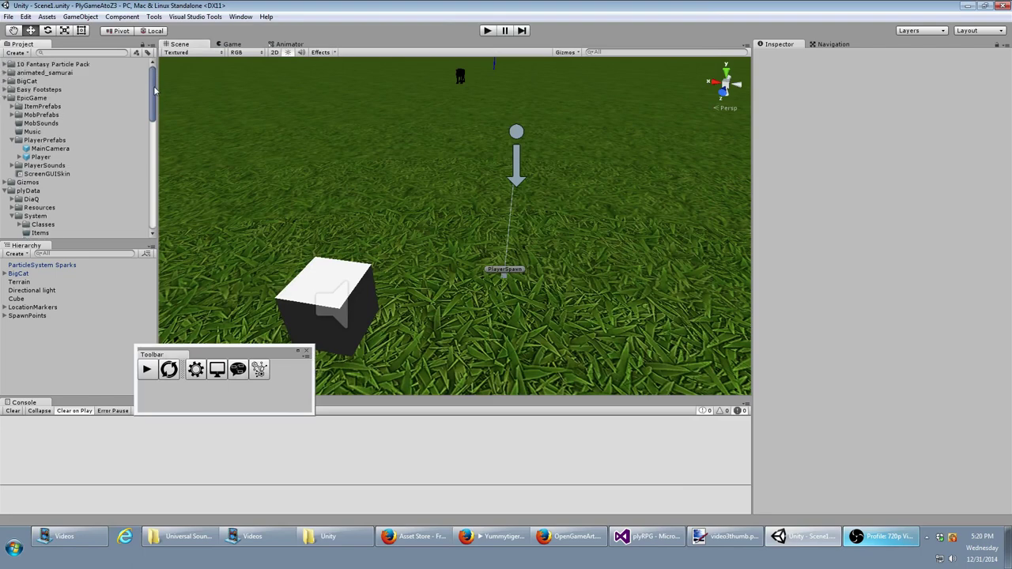
left_click(37, 132)
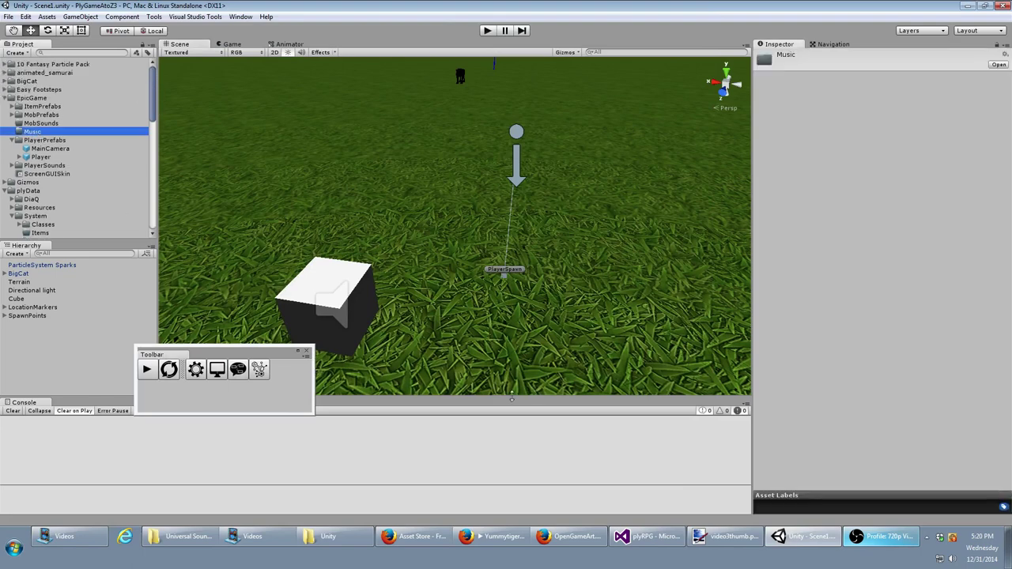
left_click(567, 538)
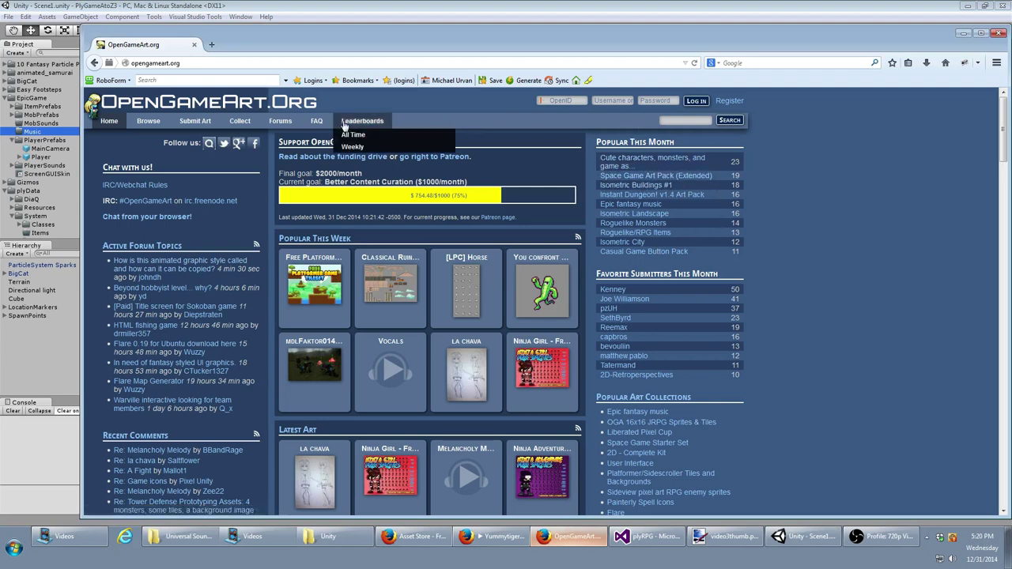
- Browse OpenGameArt's Music submissions and scroll through results such as dusk and Undead Cyborg
mouse_move(233, 126)
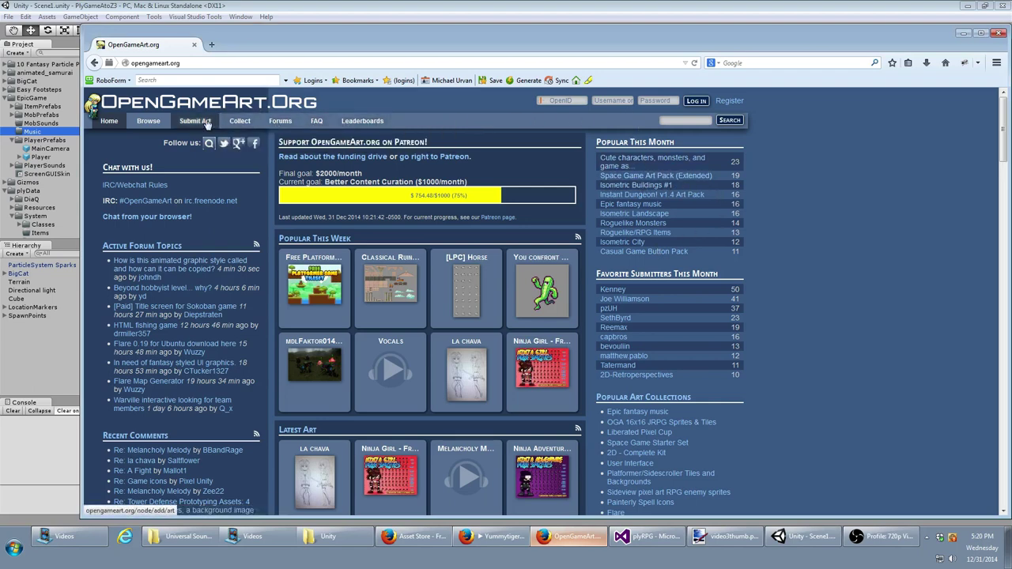
mouse_move(148, 123)
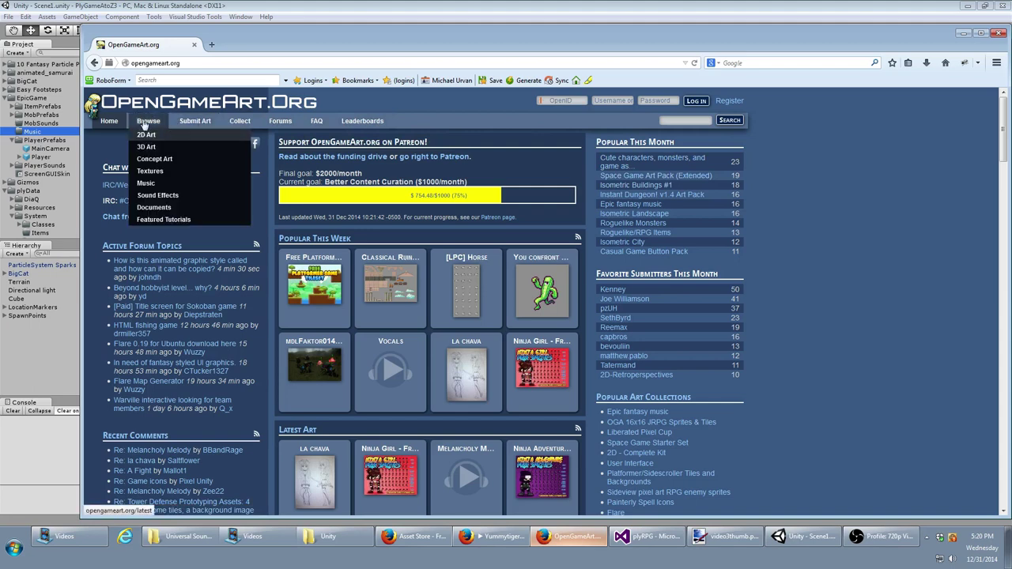
left_click(162, 184)
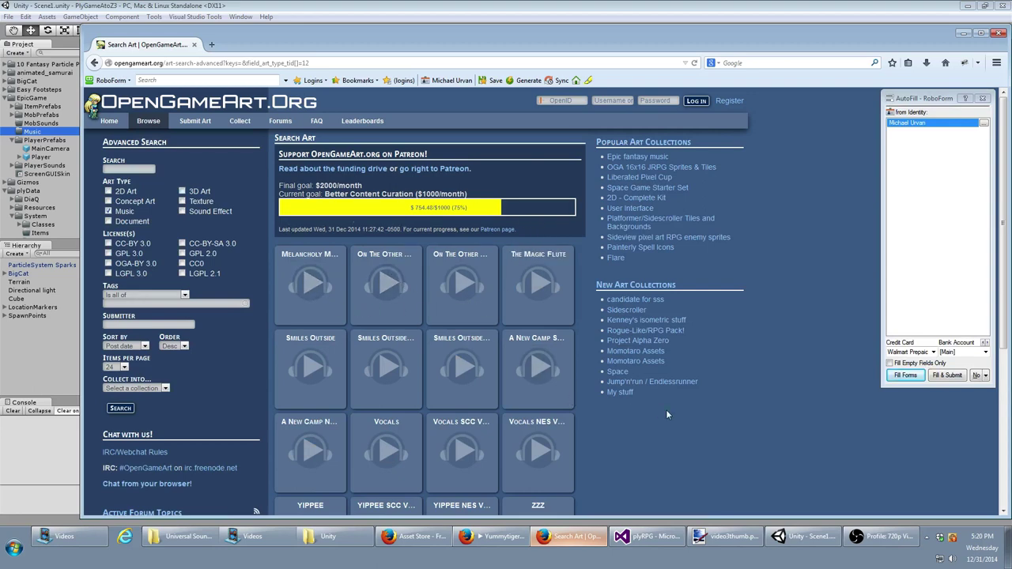
scroll(666, 410, "down", 5)
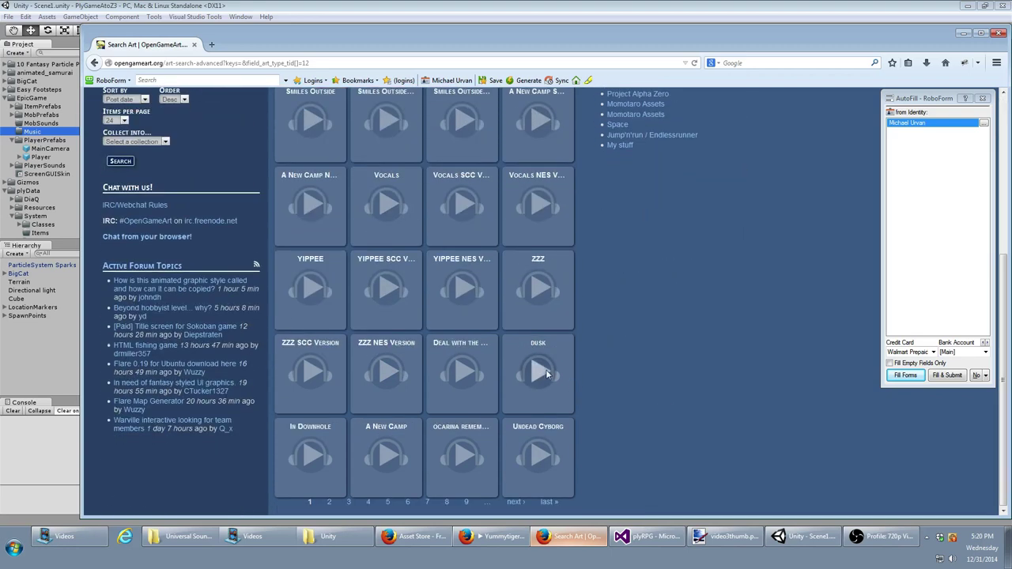
- Pause the SoundCloud Streaming Music playlist and return to the OpenGameArt music search
left_click(498, 537)
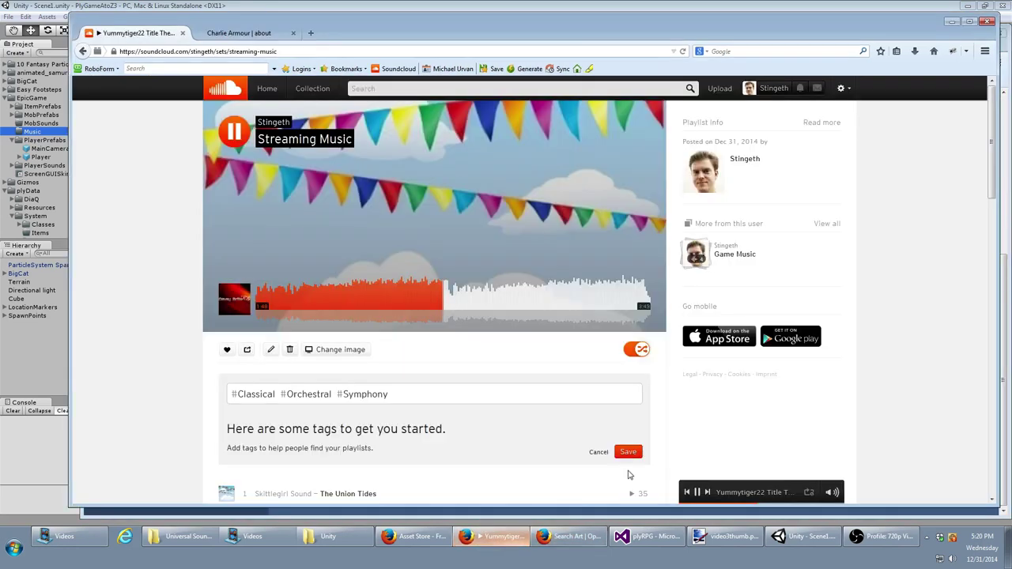
left_click(696, 491)
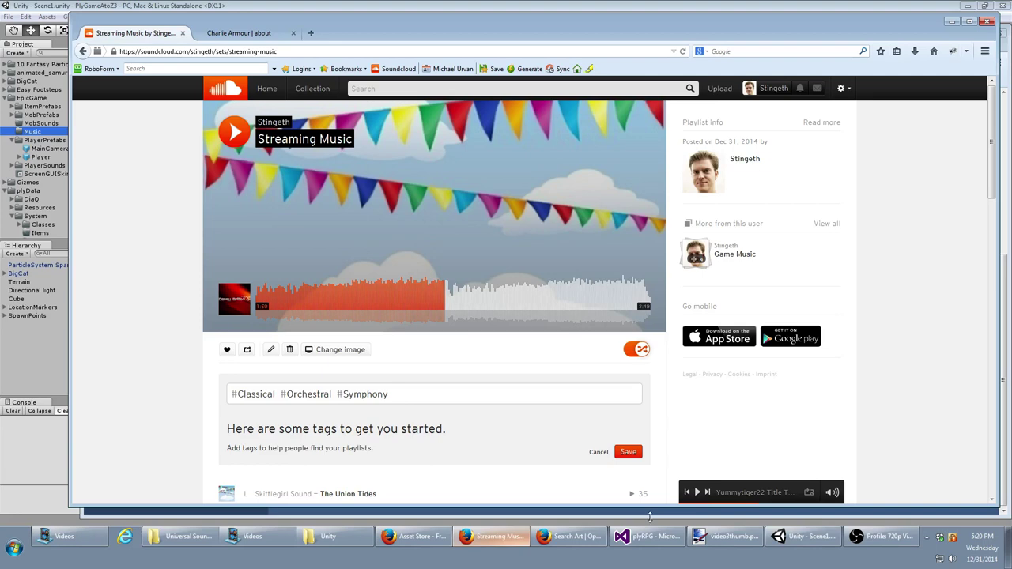
left_click(571, 536)
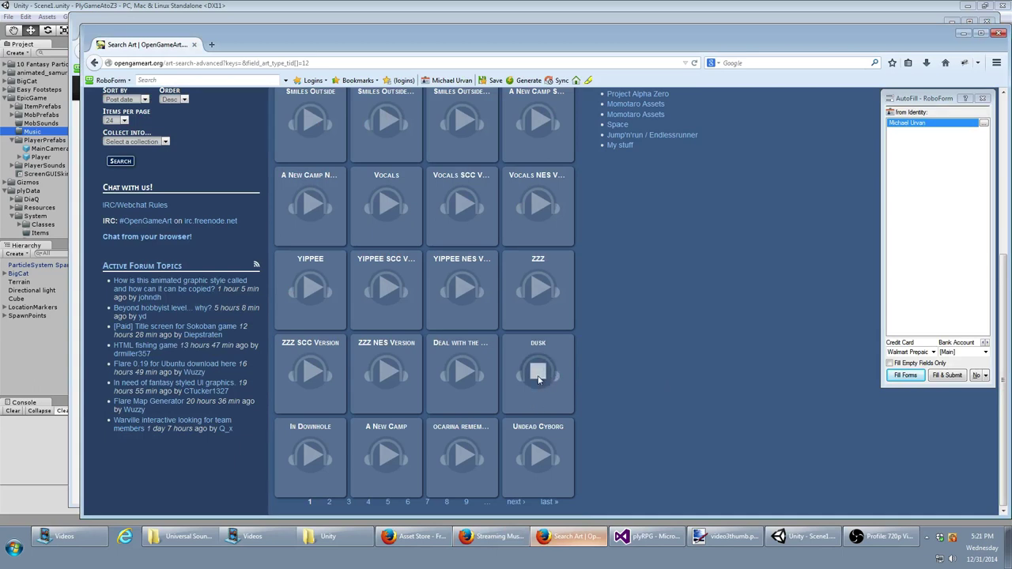
- Preview first-page tracks including dusk, an ocarina piece and A New Camp, then load the next page
left_click(462, 372)
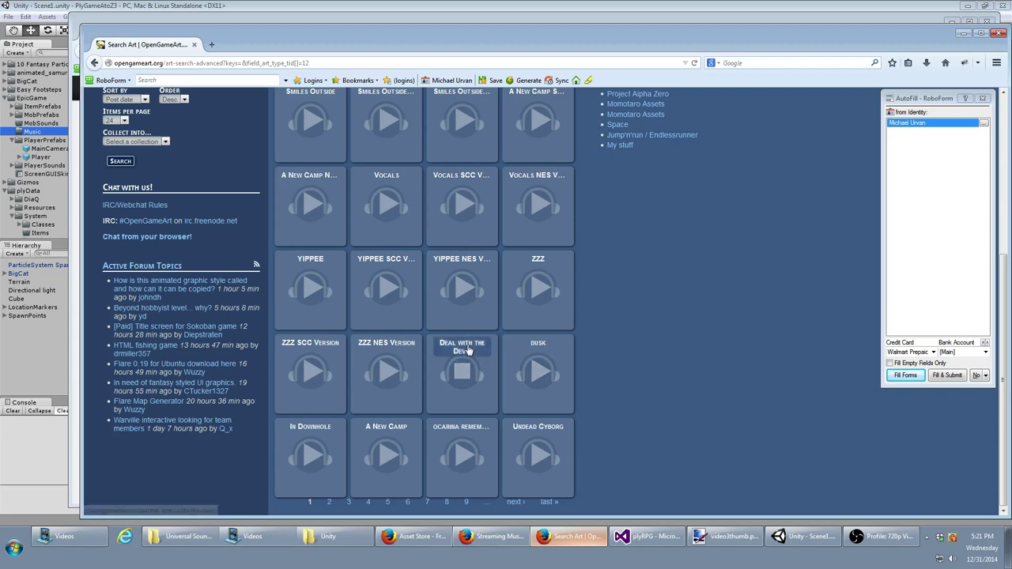
left_click(538, 371)
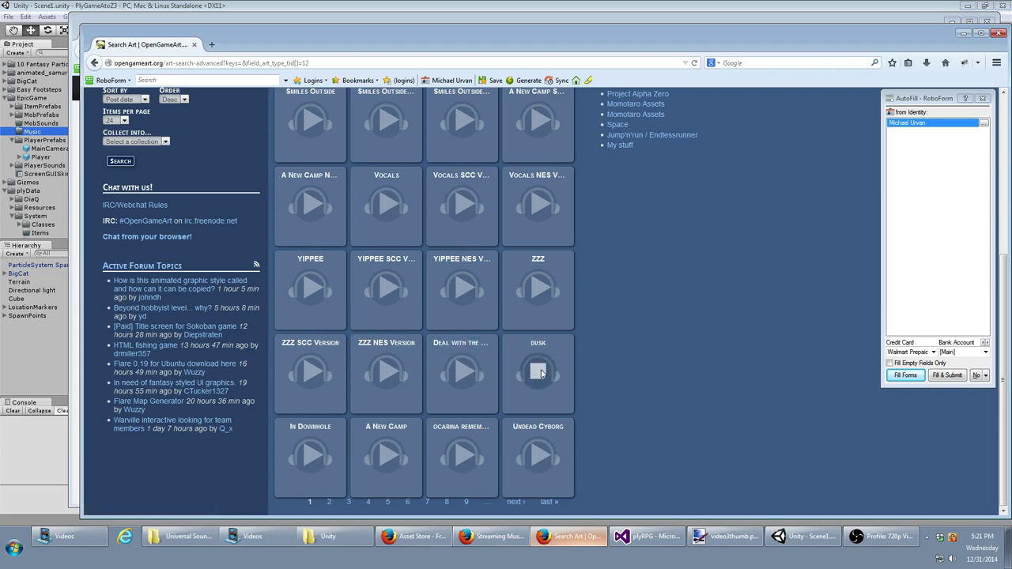
left_click(461, 455)
left_click(391, 467)
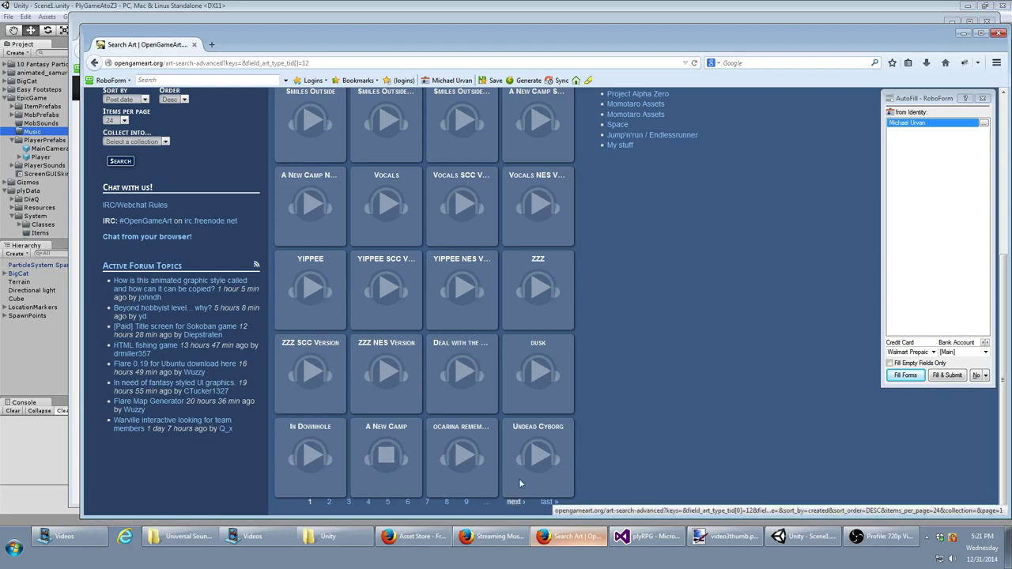
left_click(543, 381)
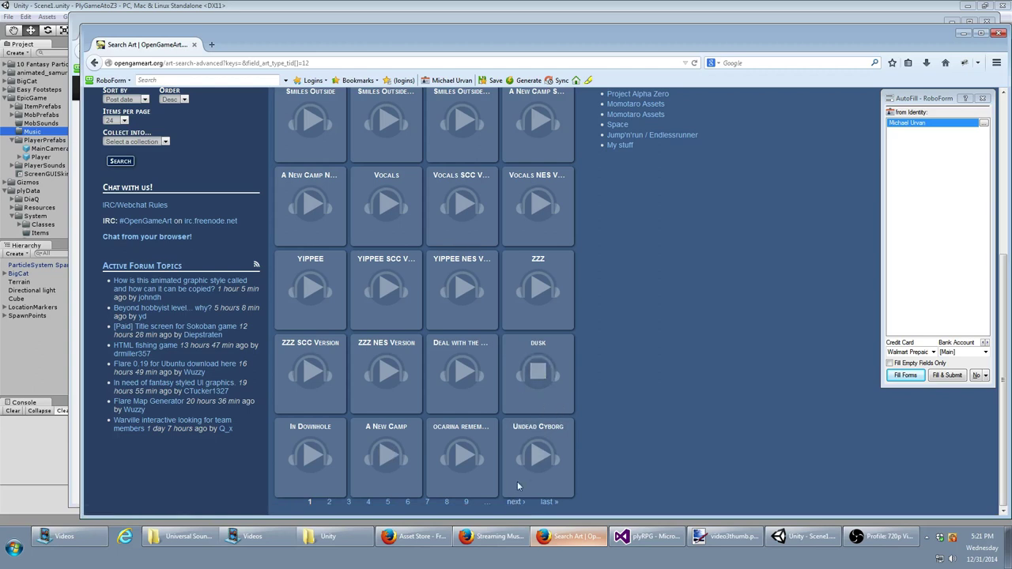
left_click(514, 503)
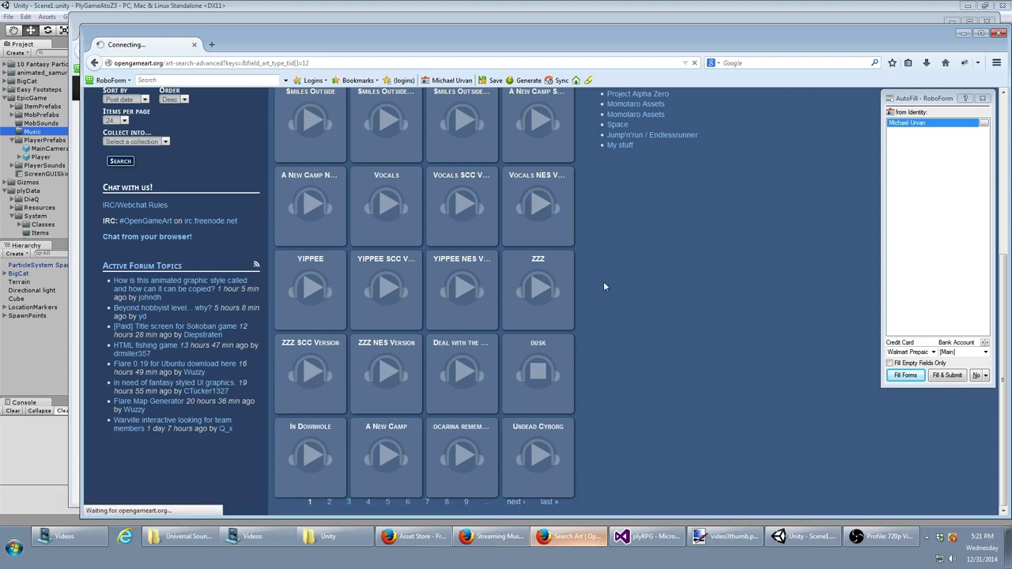
- On page 2 of the Music results, preview the Bamboo Forest track, then open its page
scroll(603, 282, "up", 3)
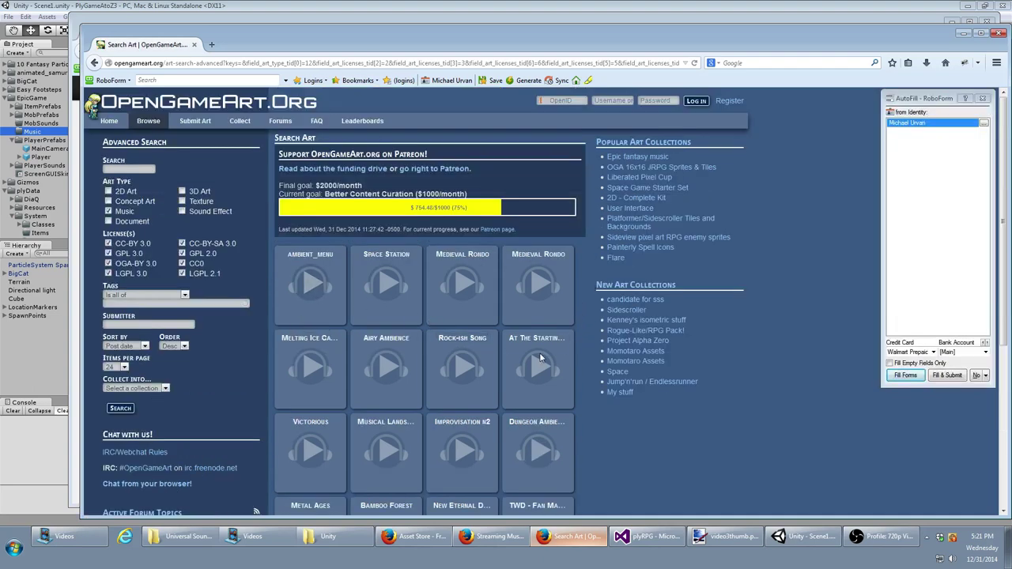
scroll(605, 395, "down", 3)
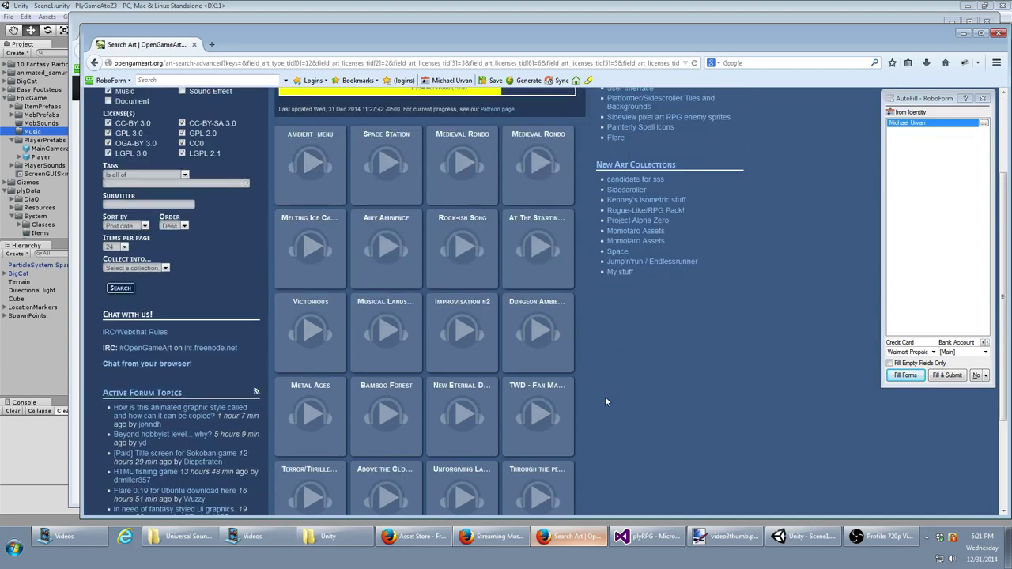
scroll(603, 403, "down", 2)
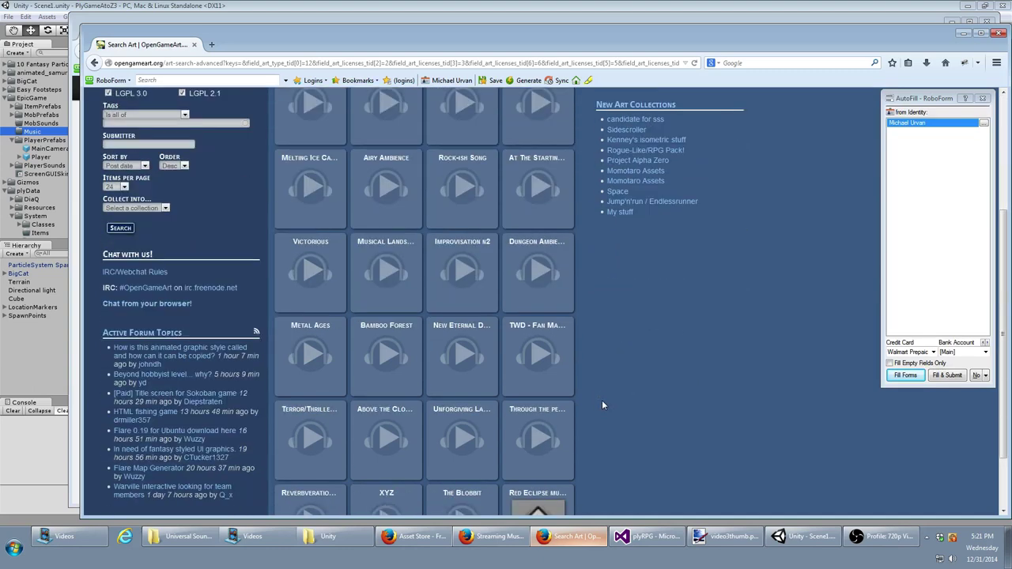
scroll(598, 410, "down", 2)
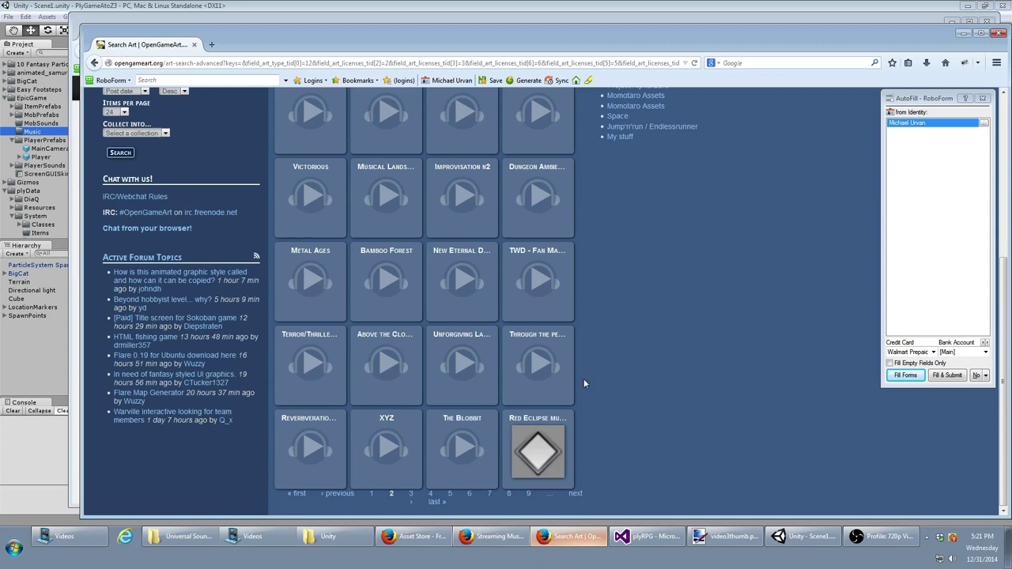
left_click(385, 279)
left_click(388, 255)
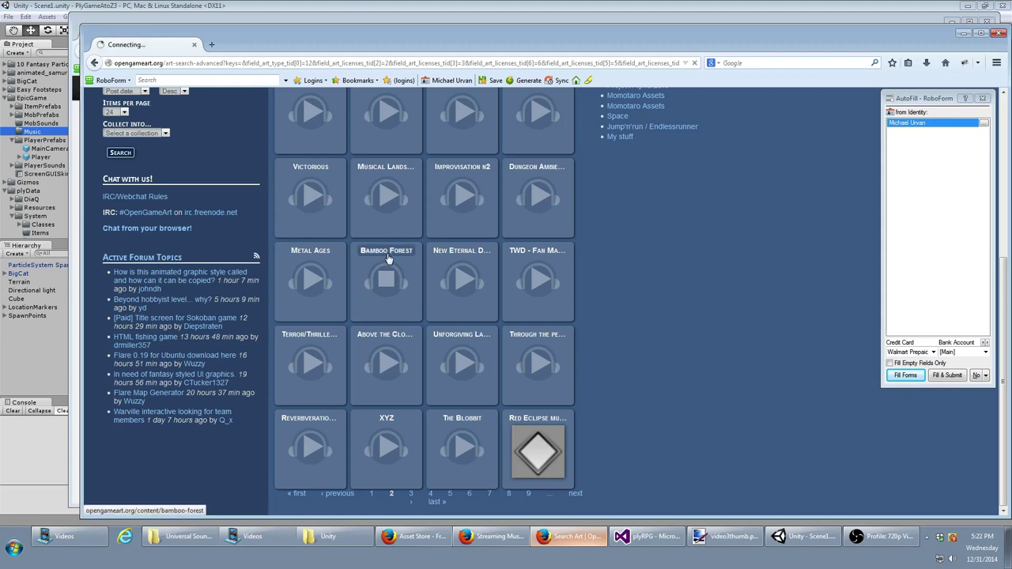